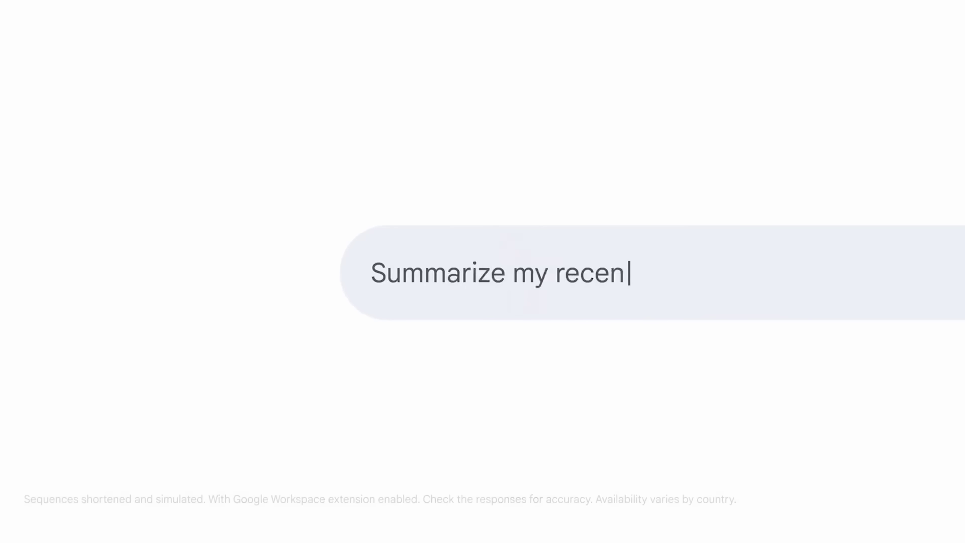
- Submit the recent-emails summary request, then launch ImageFX from AI Test Kitchen
key("Return")
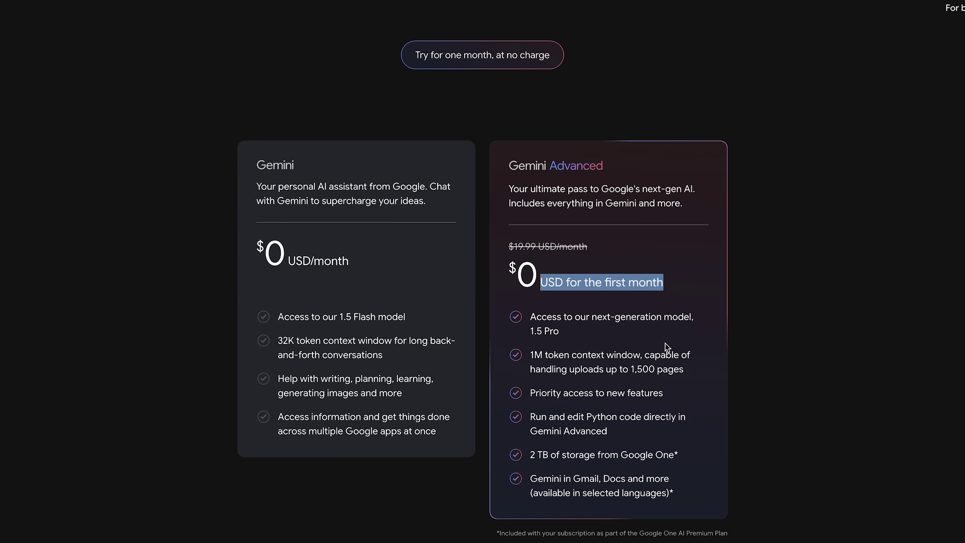
scroll(667, 347, "up", 5)
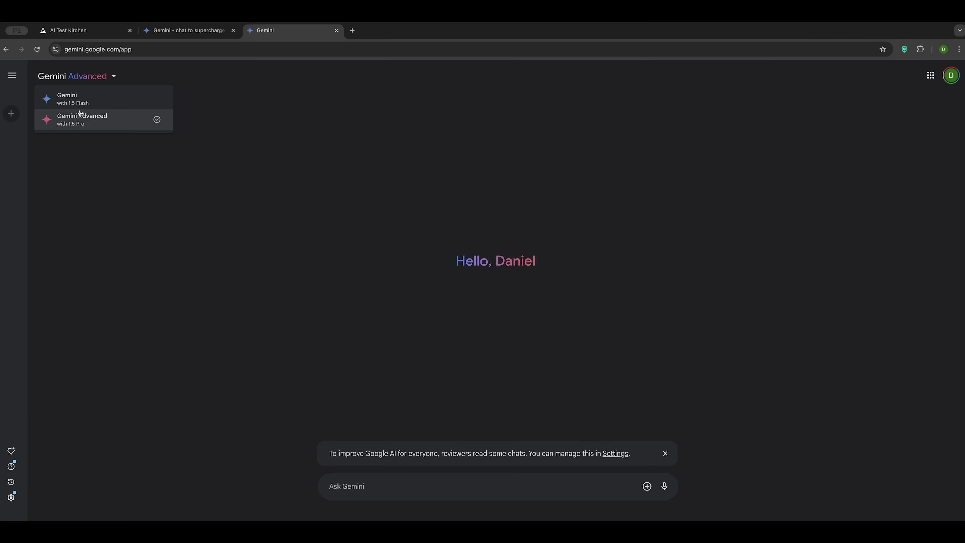
left_click(80, 117)
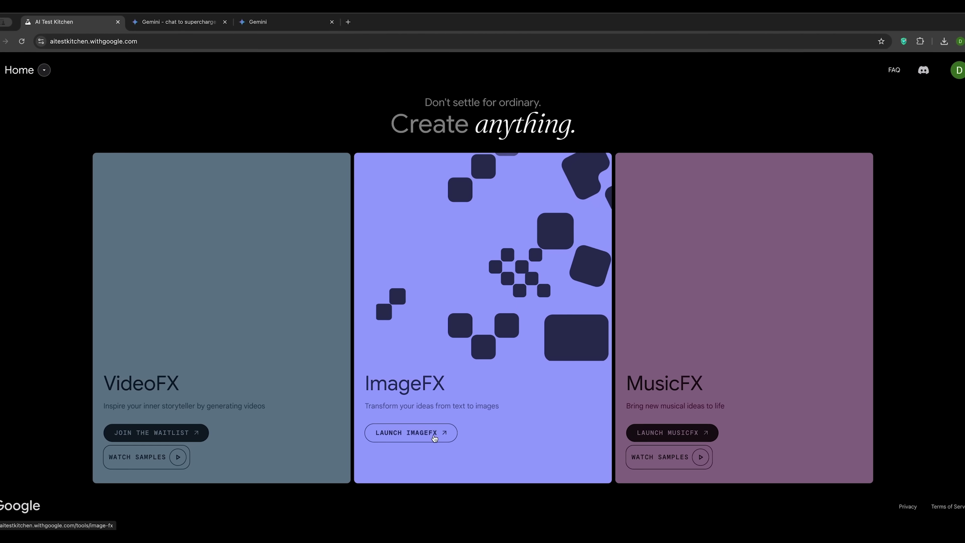
left_click(434, 437)
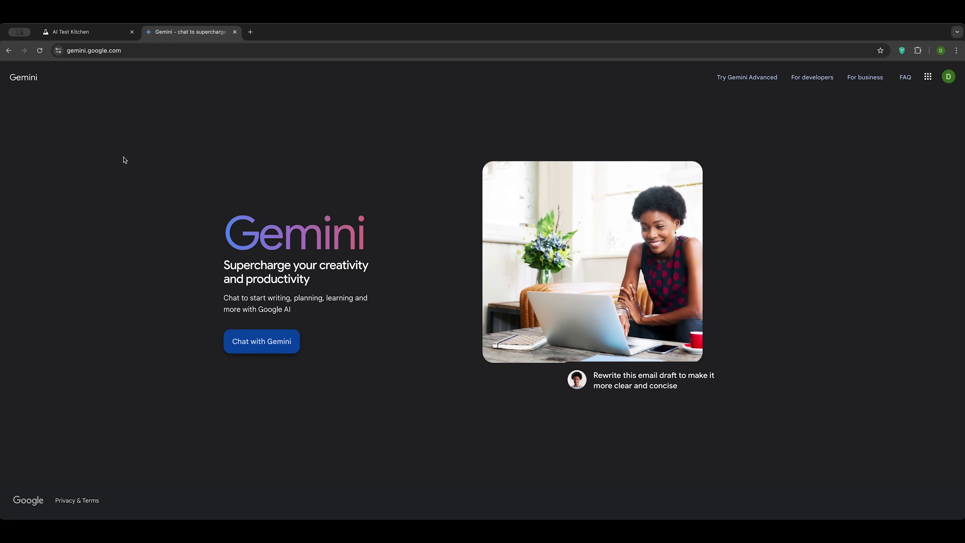
- Check AI Test Kitchen, return to Gemini Advanced pricing, and highlight the first-month USD price
left_click(102, 34)
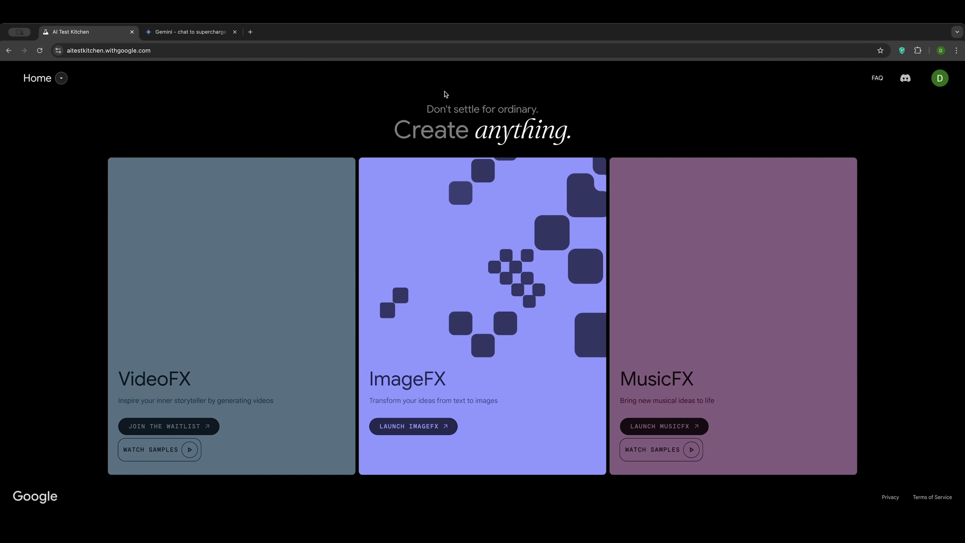
left_click(184, 33)
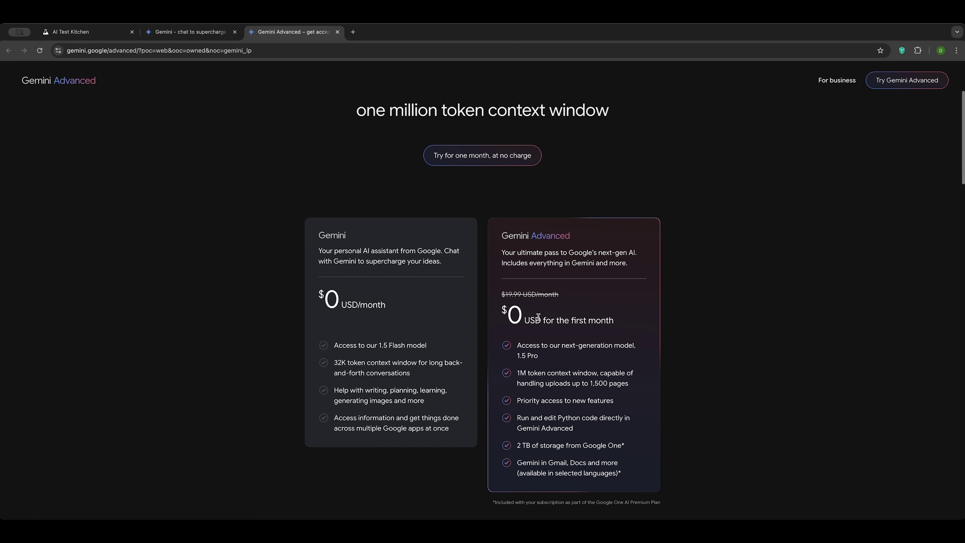
left_click_drag(525, 321, 619, 324)
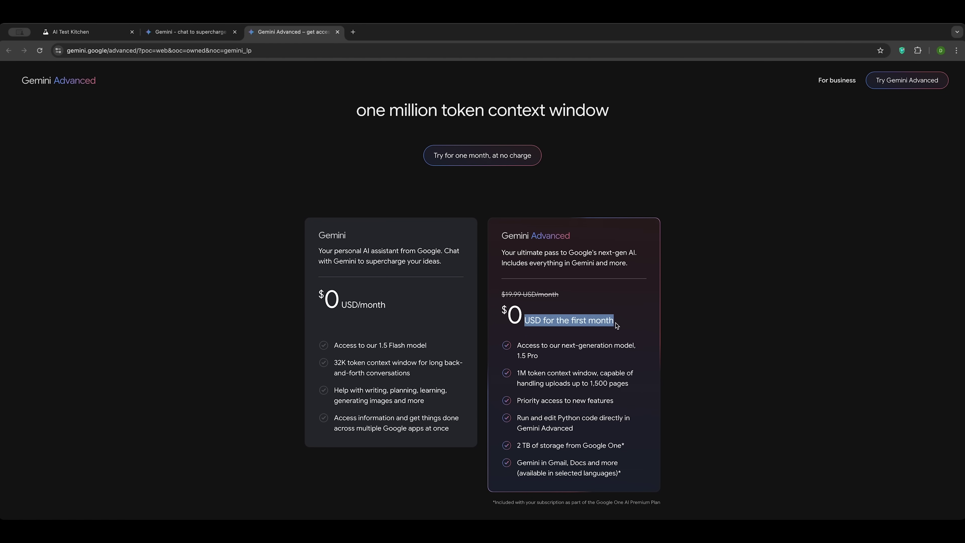
scroll(616, 325, "down", 2)
scroll(616, 326, "up", 3)
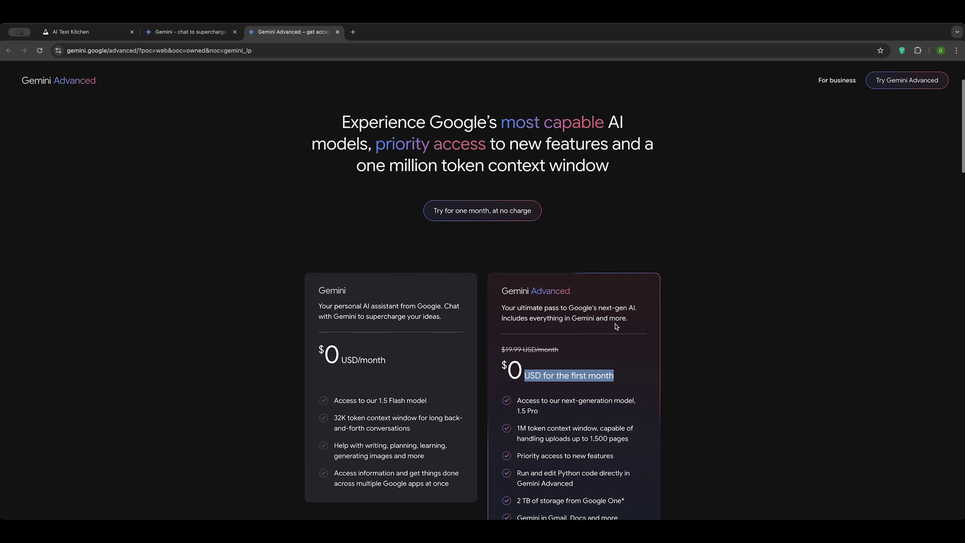
scroll(616, 325, "down", 1)
- Highlight the Gemini Advanced card heading and the 1.5 Flash model feature
triple_click(536, 249)
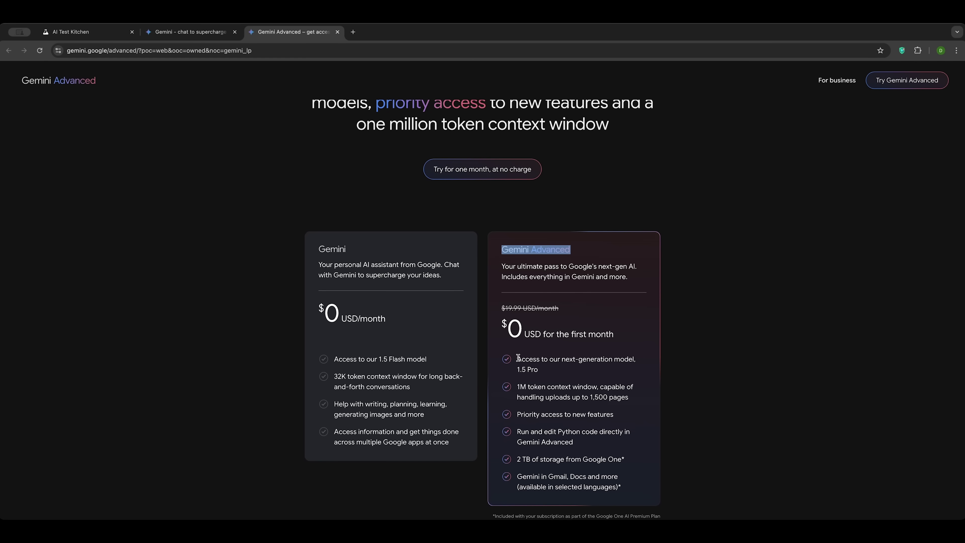
scroll(518, 359, "down", 1)
left_click_drag(517, 343, 606, 359)
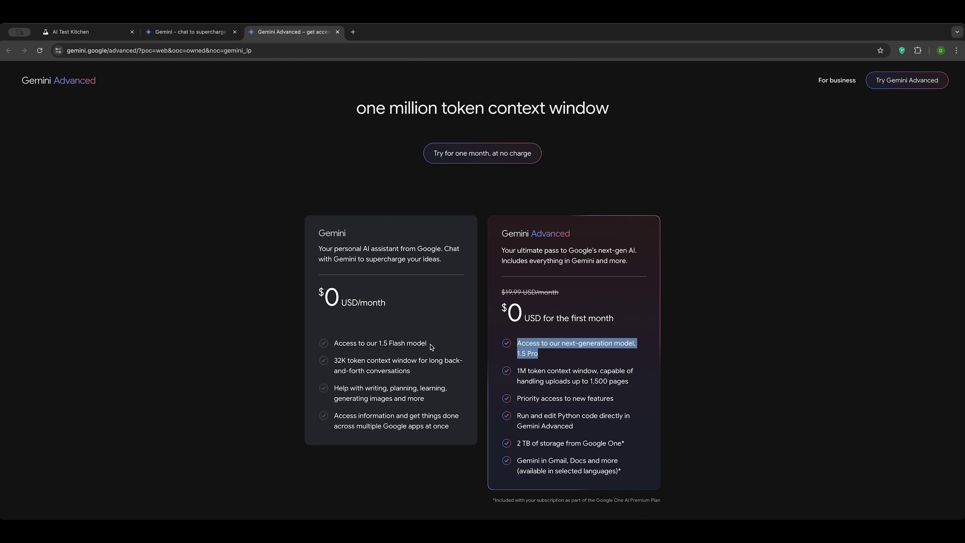
left_click_drag(432, 346, 381, 342)
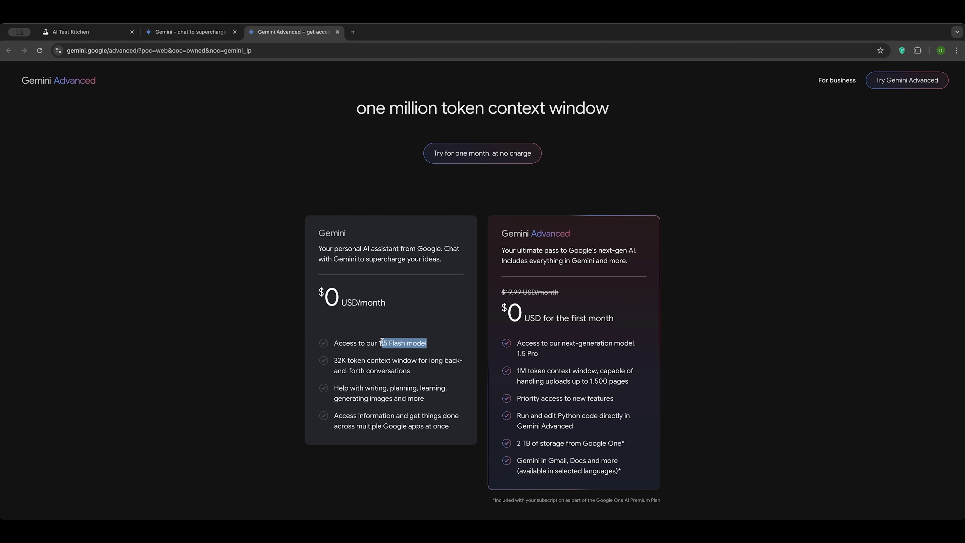
scroll(555, 365, "down", 1)
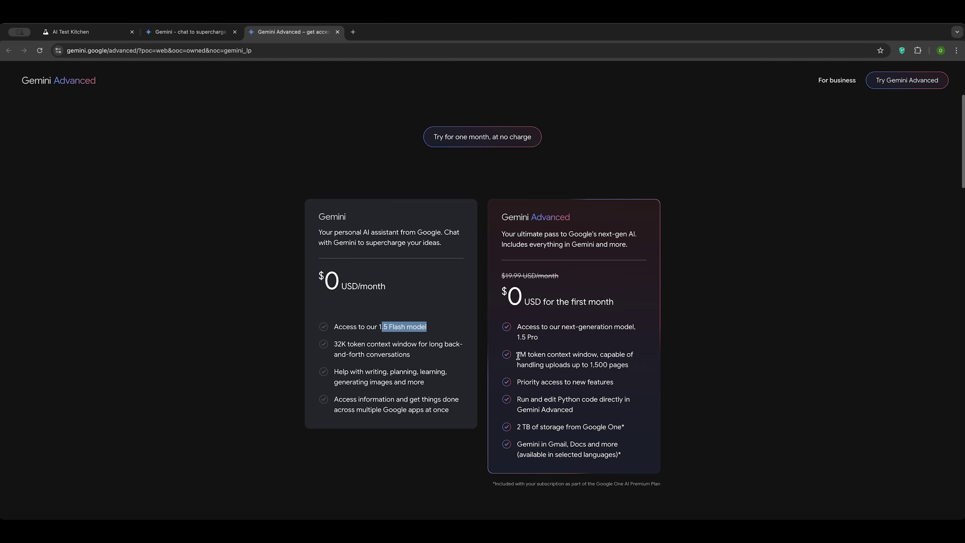
left_click_drag(517, 354, 626, 362)
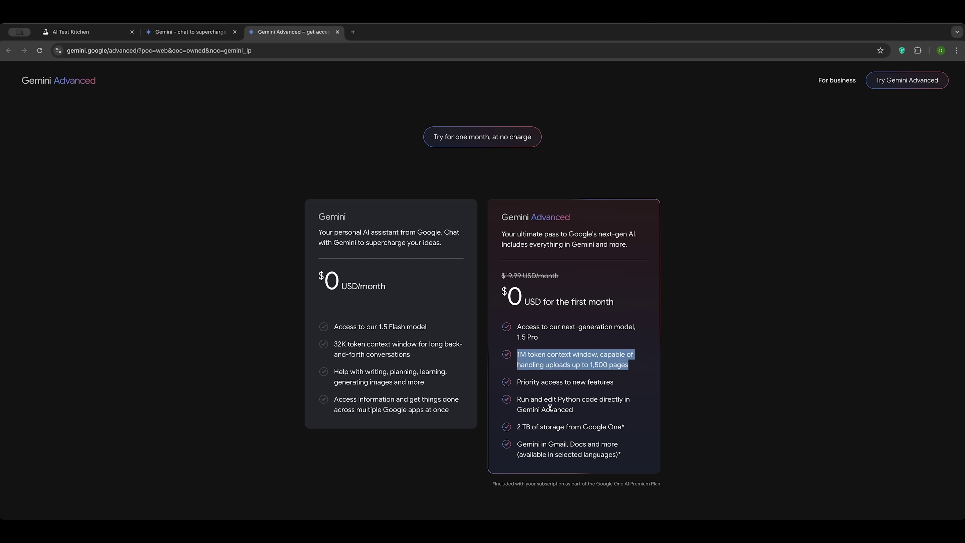
- Highlight the Google One storage and Gmail and Docs features on the pricing cards
left_click_drag(530, 427, 626, 428)
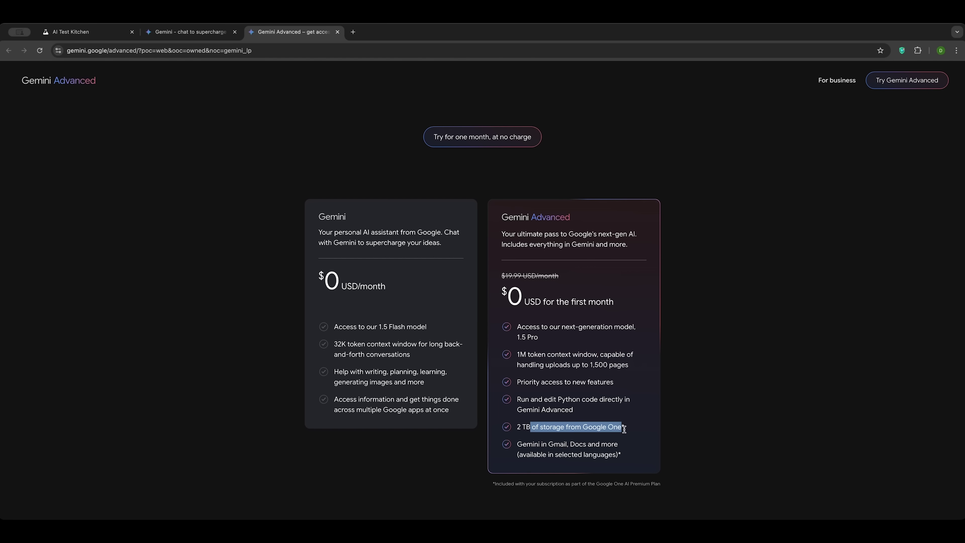
scroll(585, 429, "down", 2)
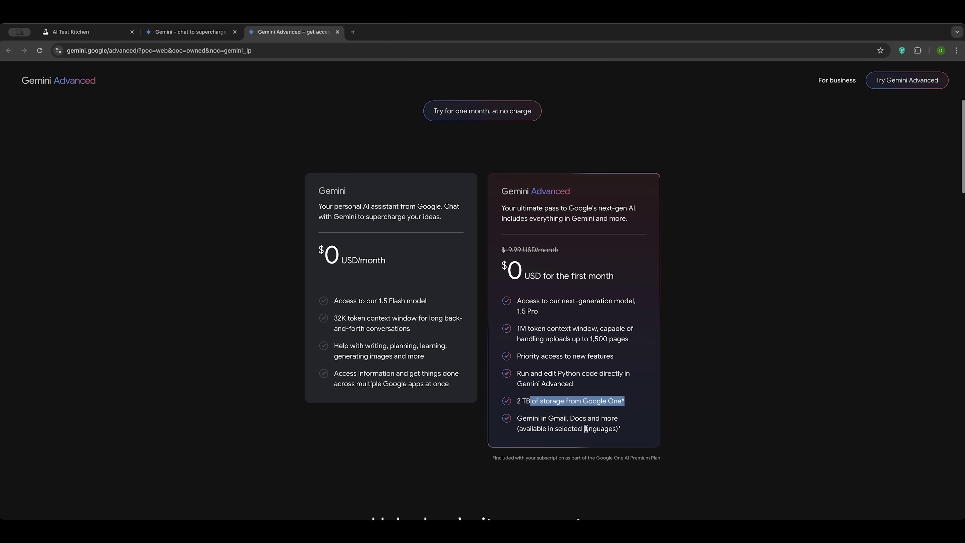
left_click_drag(517, 418, 622, 427)
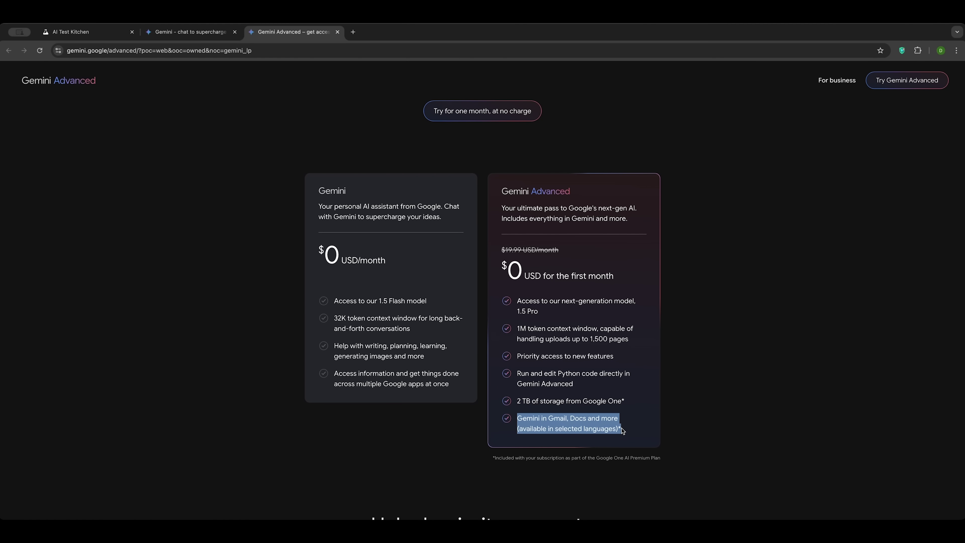
left_click_drag(621, 428, 618, 426)
scroll(600, 416, "up", 2)
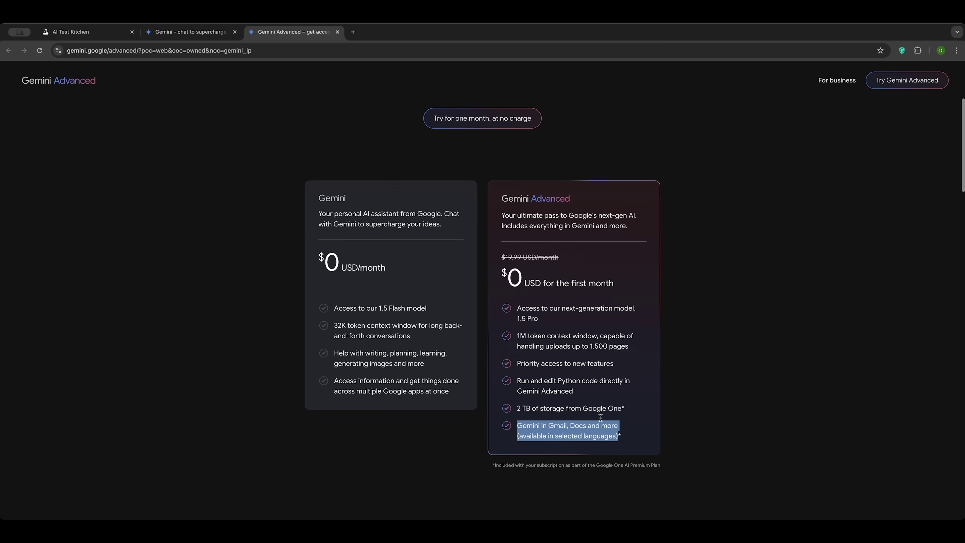
scroll(597, 418, "up", 1)
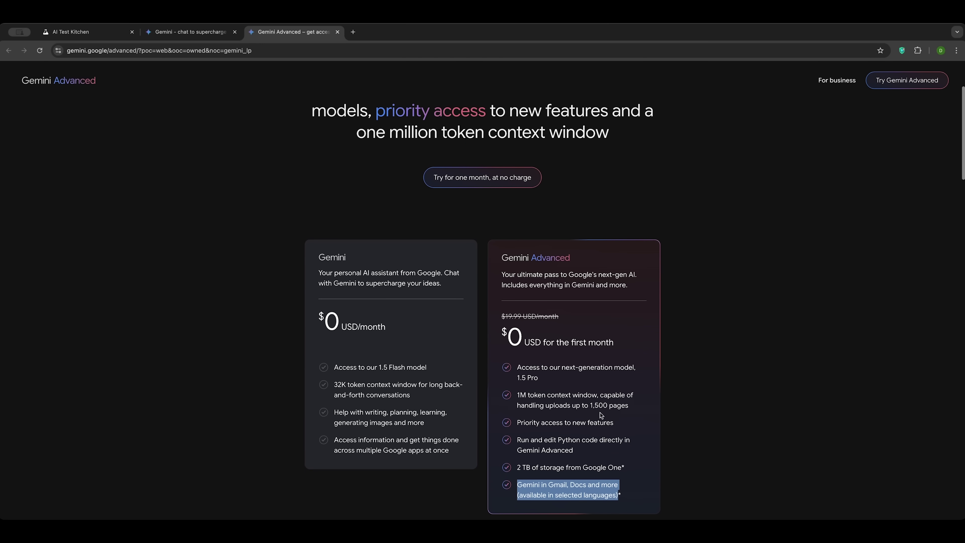
scroll(597, 418, "down", 1)
scroll(542, 254, "up", 1)
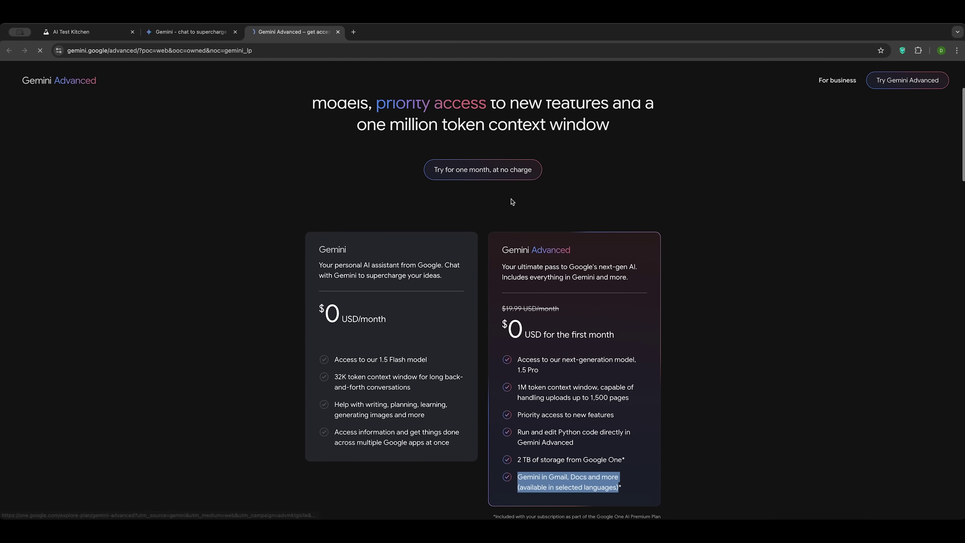
- Start the $0-for-1-month Gemini Advanced trial paying by credit or debit card, then close the confirmation
left_click(511, 176)
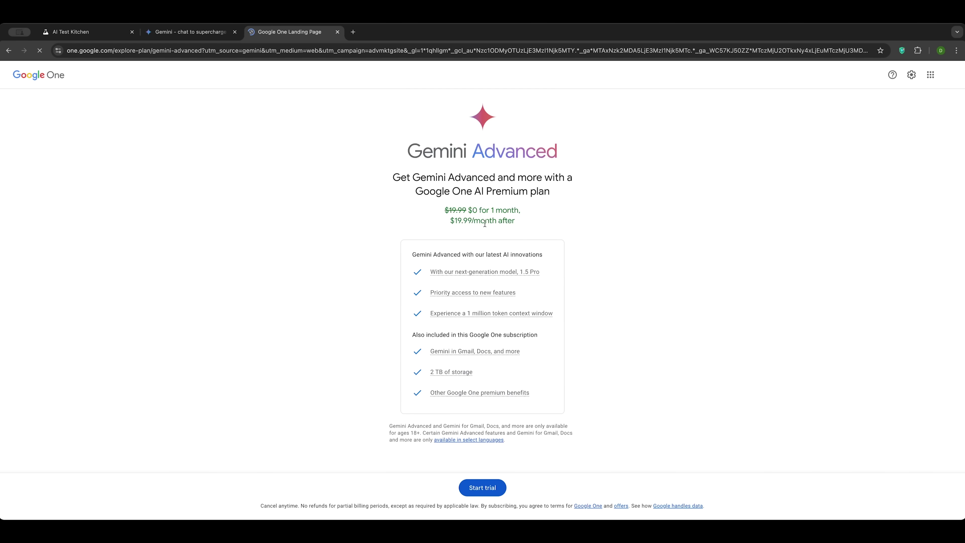
left_click_drag(444, 210, 522, 211)
left_click(486, 489)
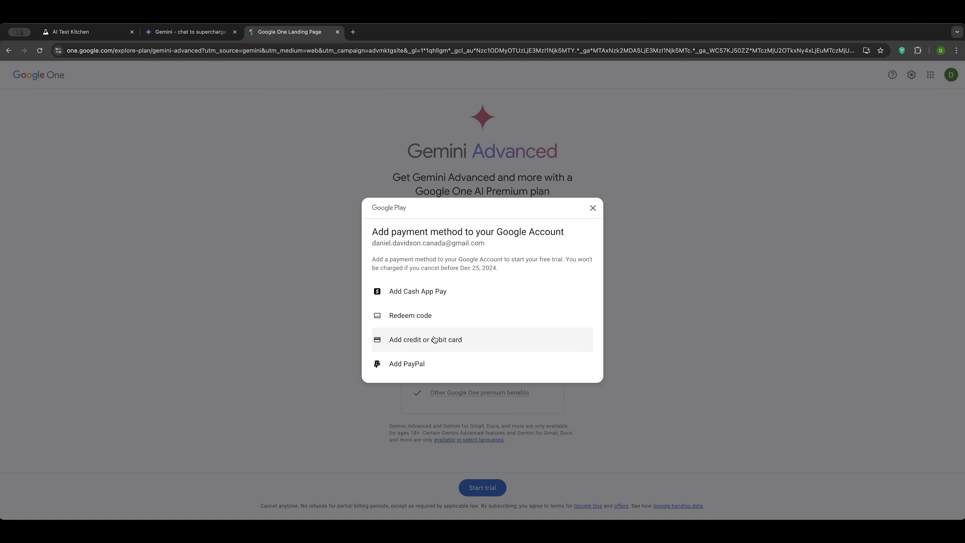
left_click(434, 339)
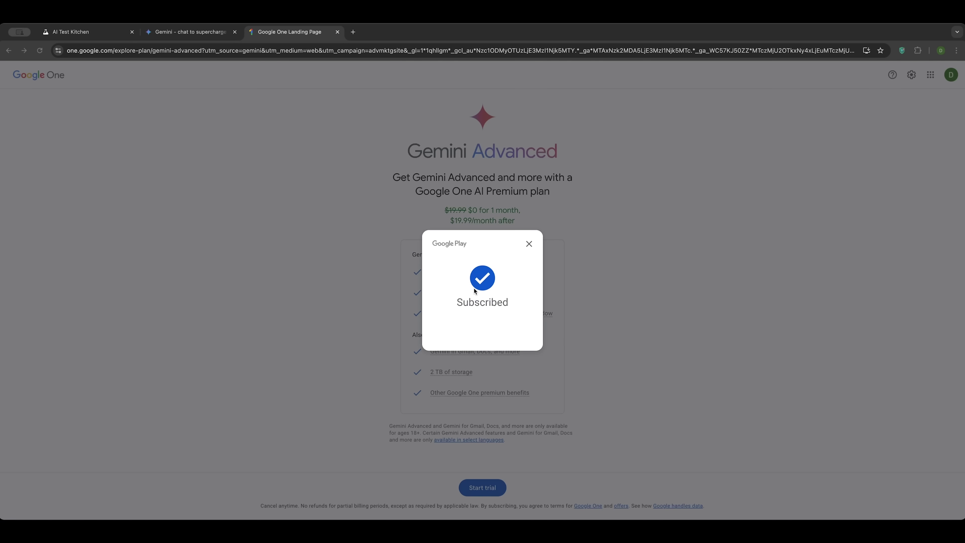
left_click(529, 245)
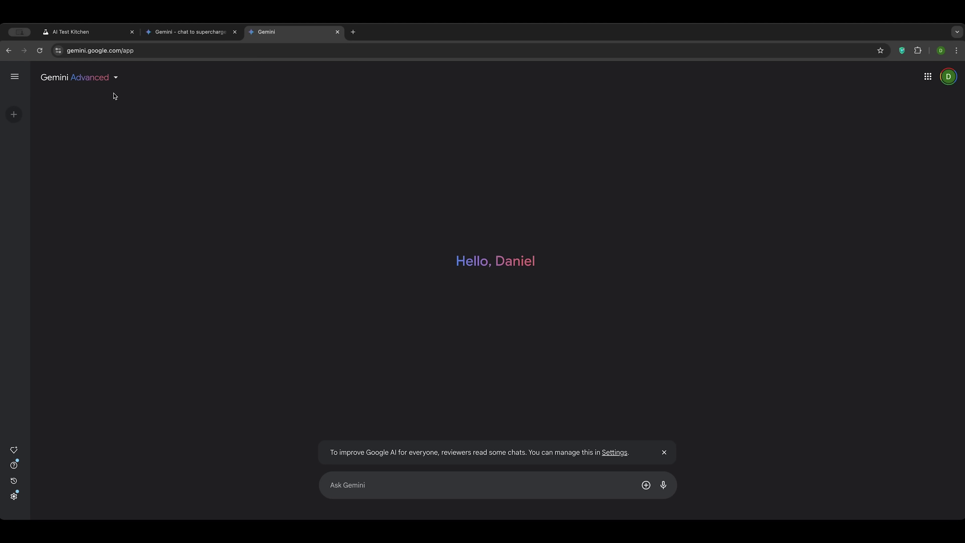
- Review the Gemini and Gemini Advanced model list, keep Advanced, and expand the side panel
left_click(115, 79)
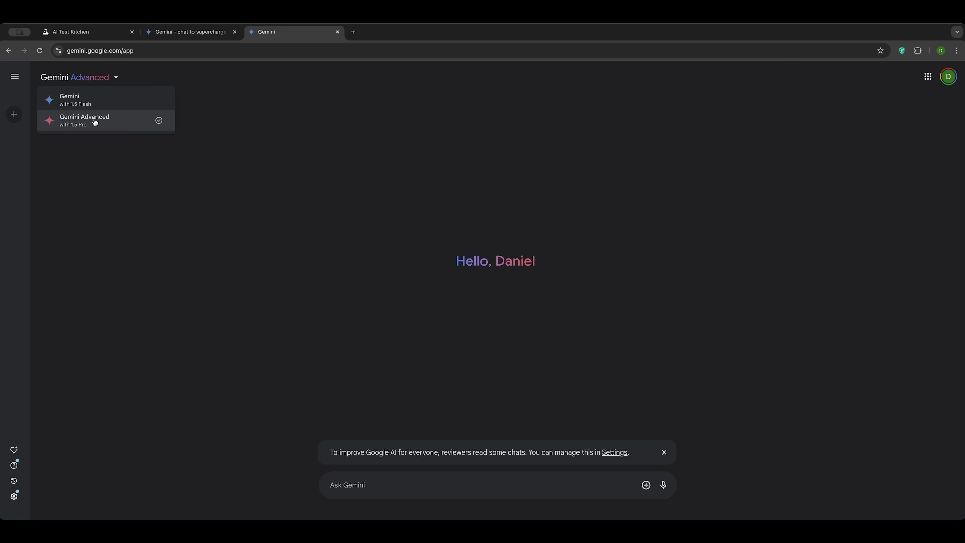
left_click(88, 191)
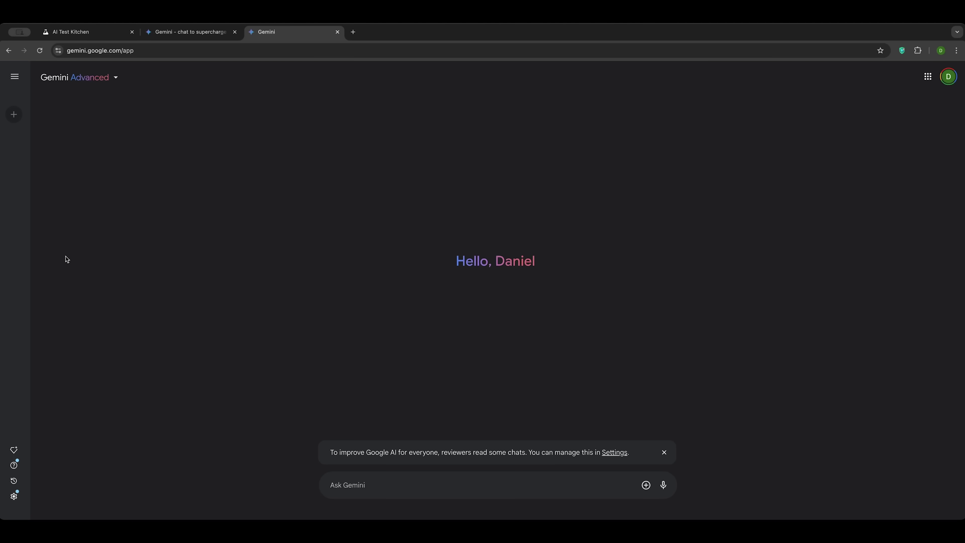
left_click(14, 77)
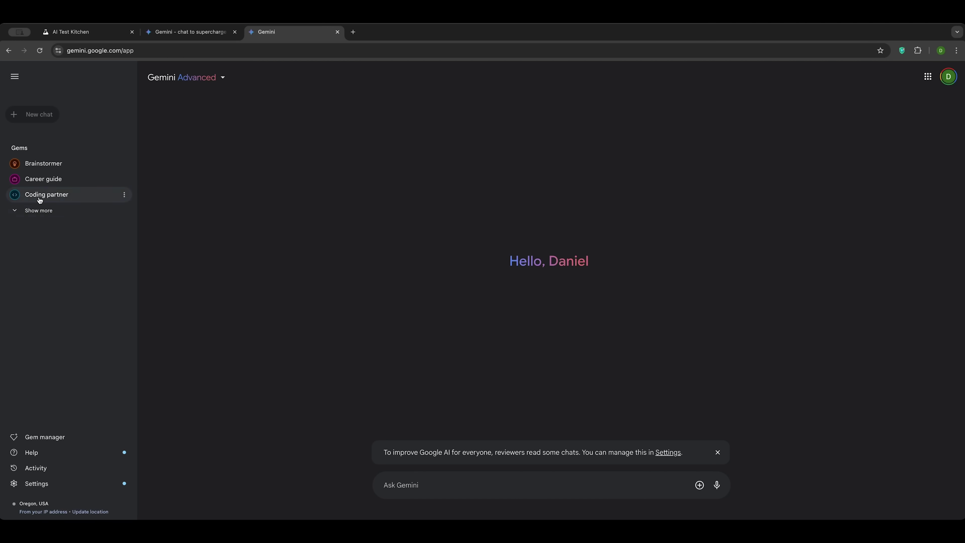
- Show more gems, including Learning coach and Writing editor, and open the Gem manager
left_click(17, 214)
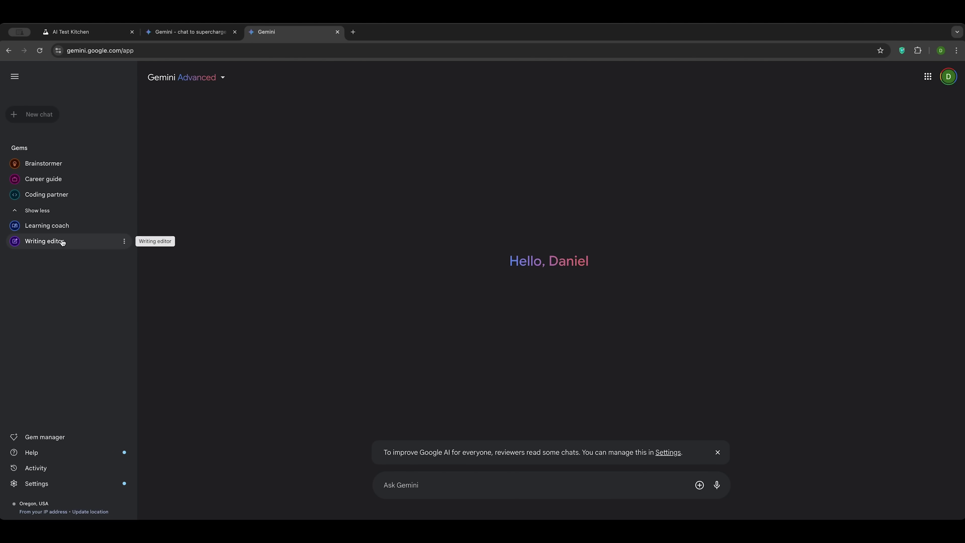
left_click(73, 437)
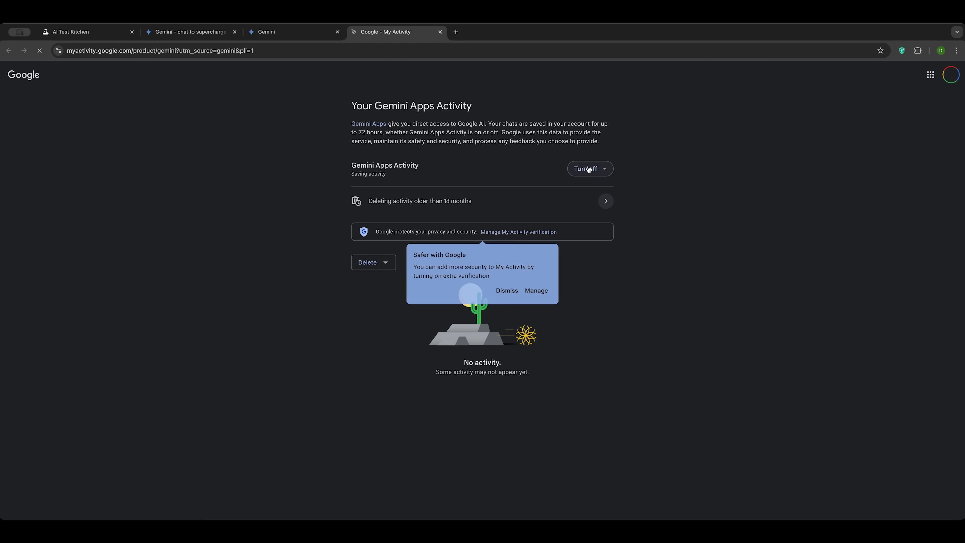
- View the Turn off options for Gemini Apps Activity, then close the My Activity tab
left_click(575, 168)
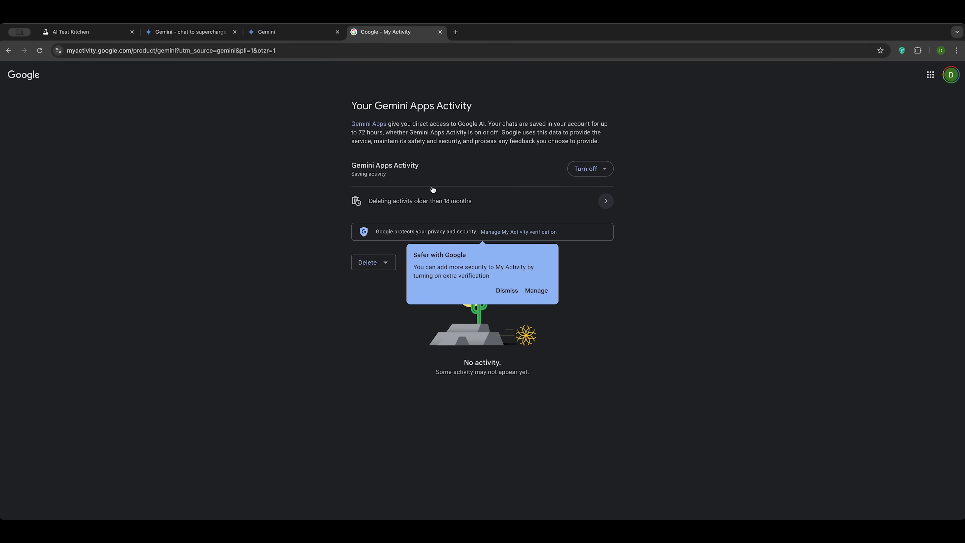
left_click(440, 32)
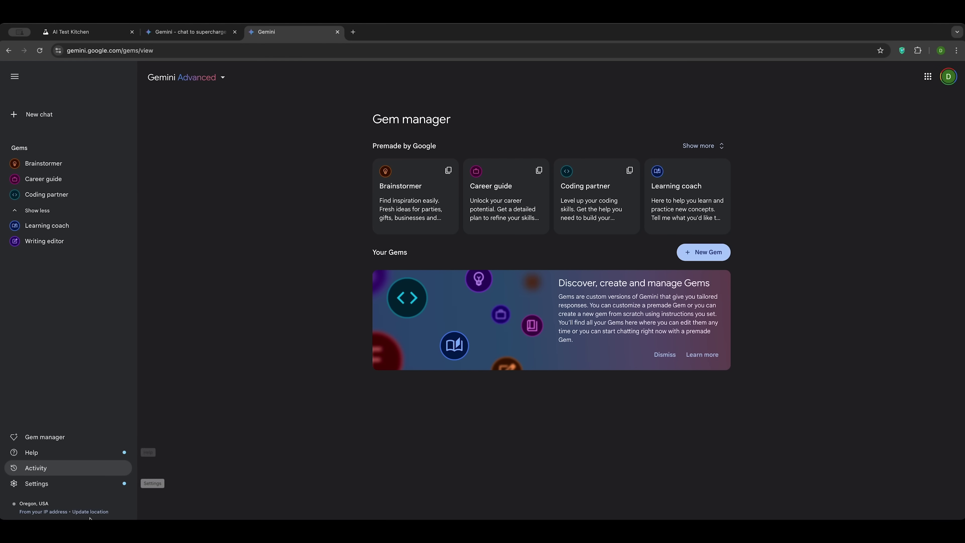
- Connect the Google Workspace extension from Settings > Extensions
left_click(93, 486)
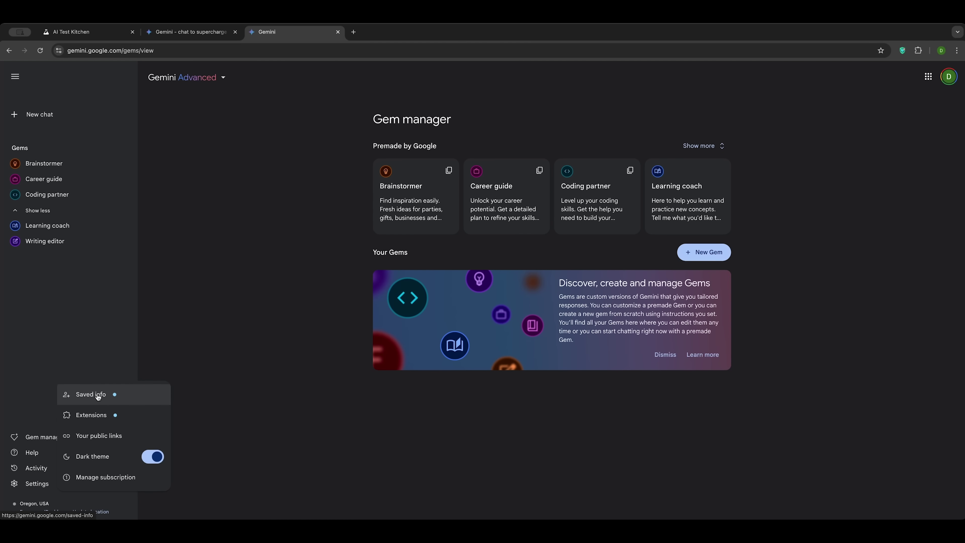
left_click(95, 416)
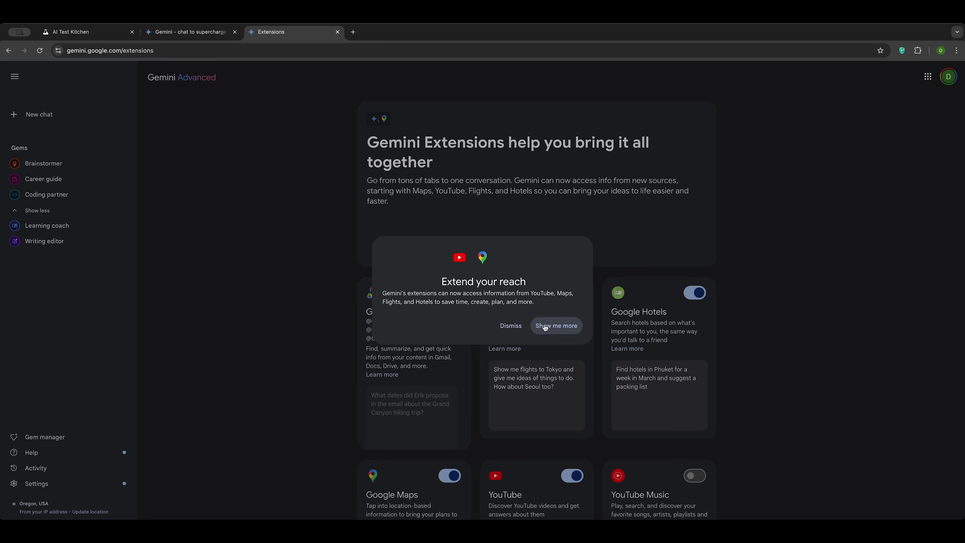
left_click(545, 327)
left_click(570, 387)
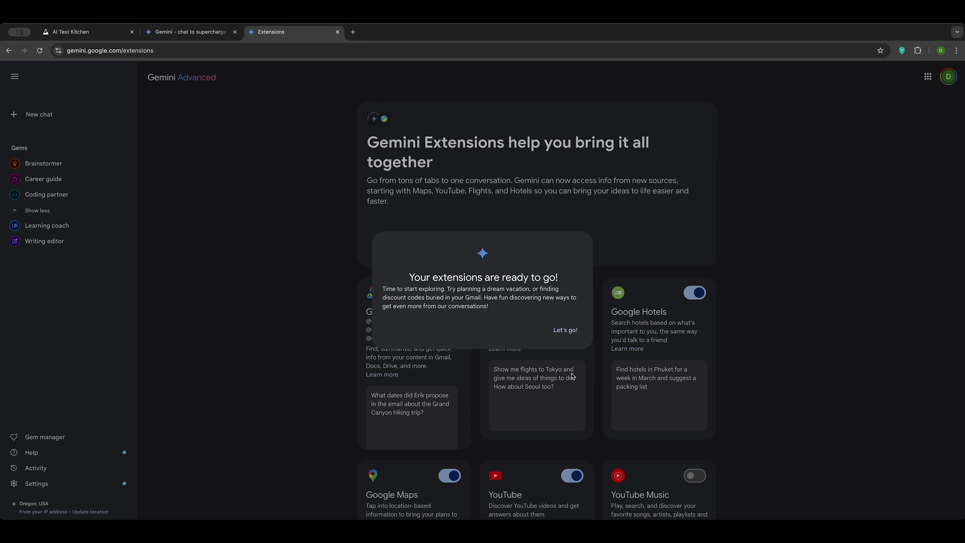
left_click(553, 330)
- Browse the Workspace, Flights, Hotels, Maps and YouTube extension cards, marking the Google Drive mention
scroll(467, 344, "down", 1)
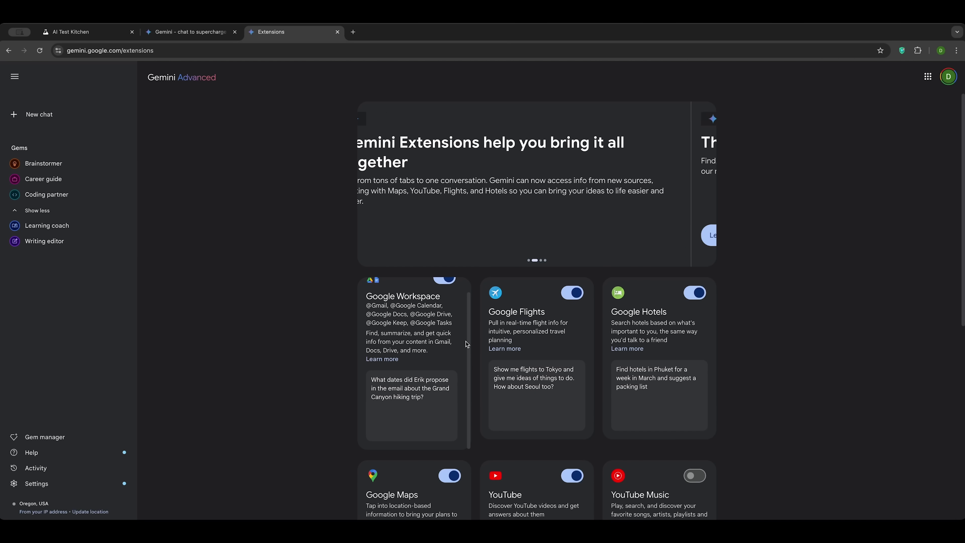
scroll(460, 344, "up", 1)
scroll(441, 323, "down", 1)
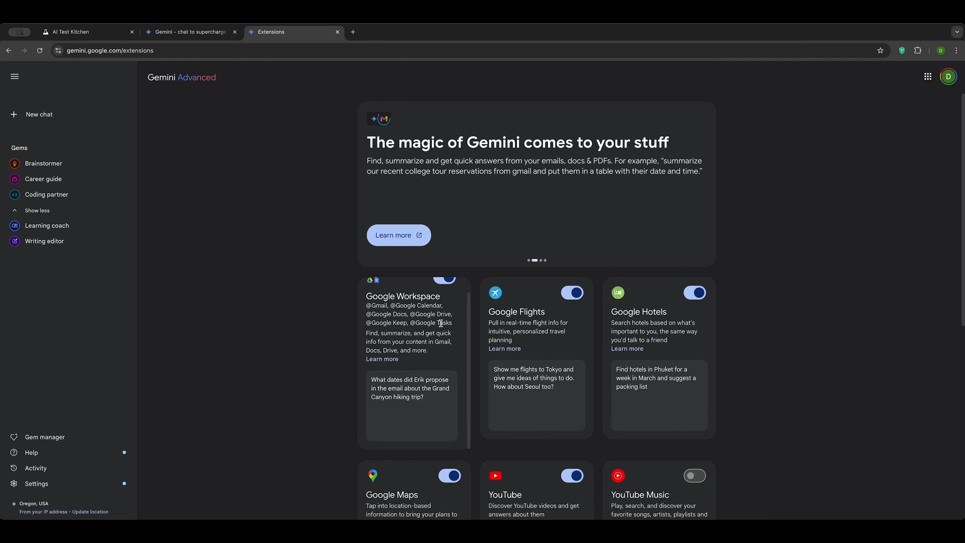
scroll(517, 348, "down", 2)
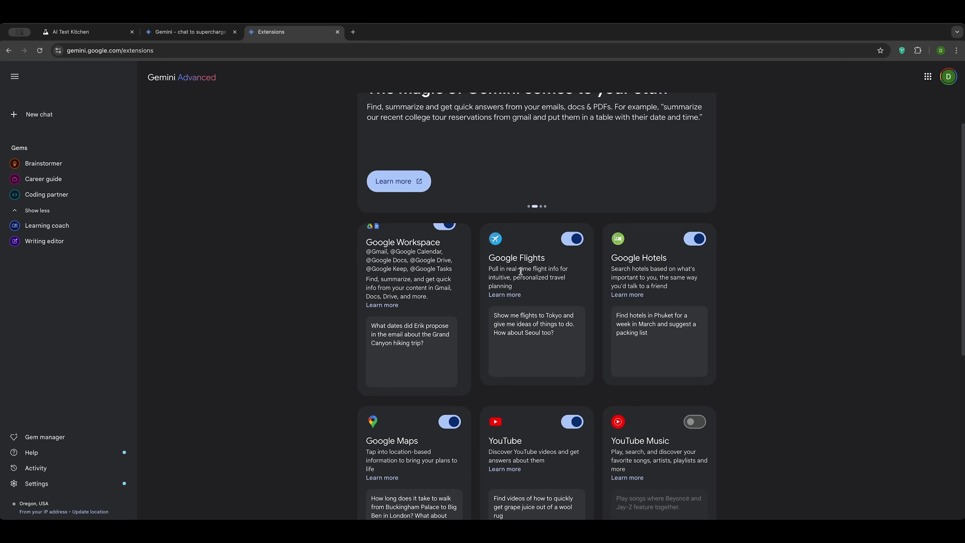
scroll(648, 270, "down", 3)
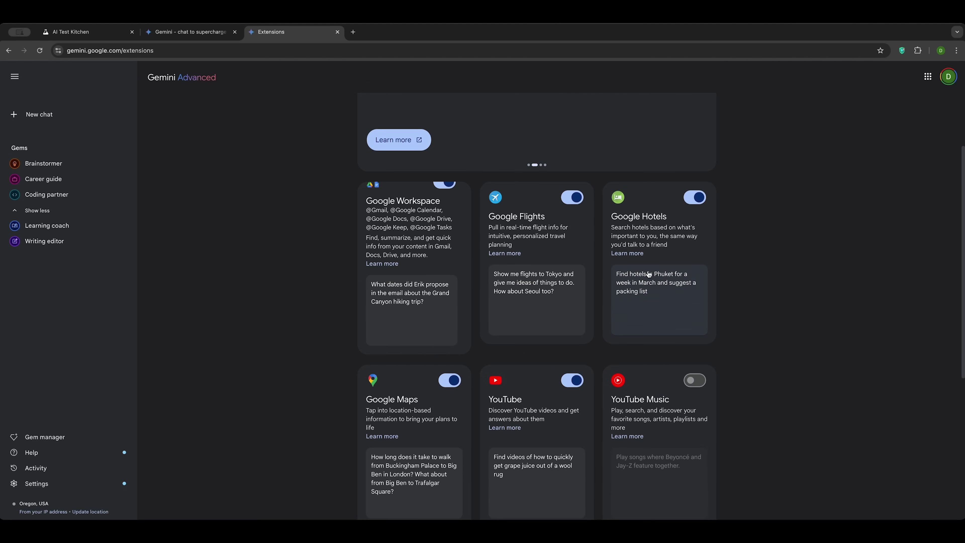
scroll(525, 377, "down", 5)
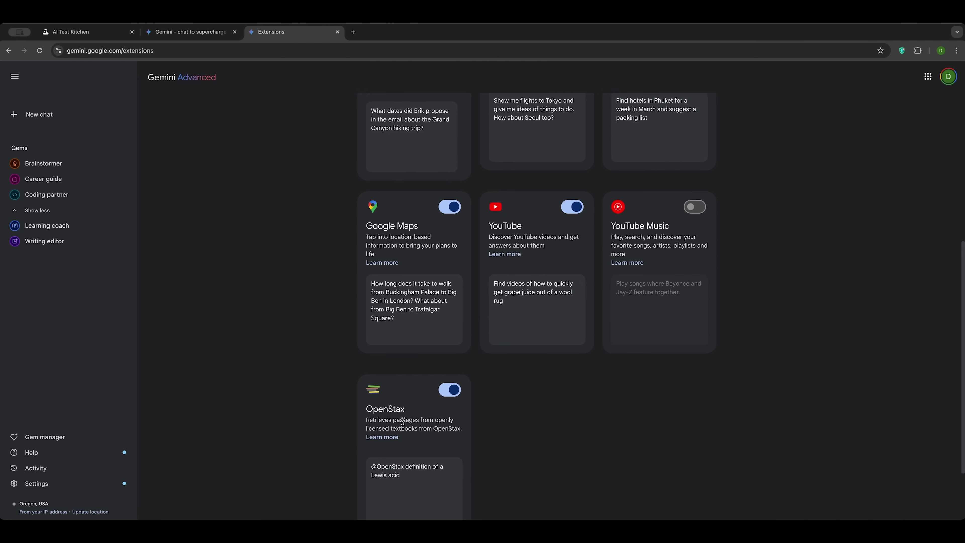
scroll(403, 422, "up", 3)
scroll(404, 425, "up", 1)
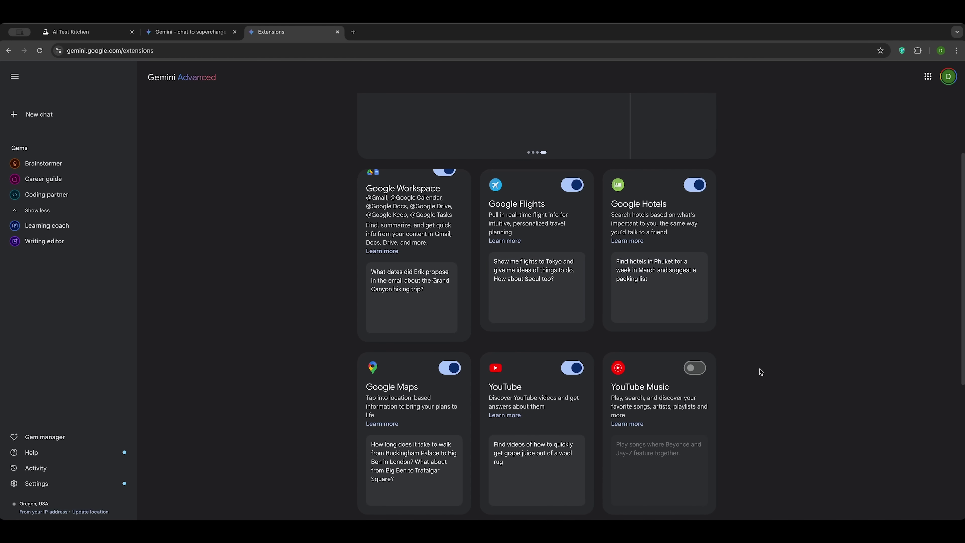
scroll(760, 372, "down", 1)
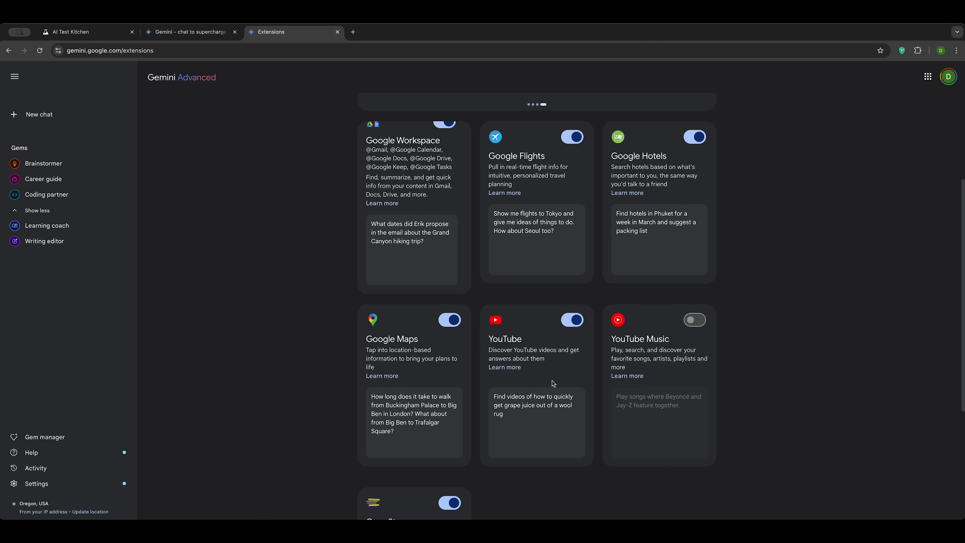
scroll(525, 400, "up", 2)
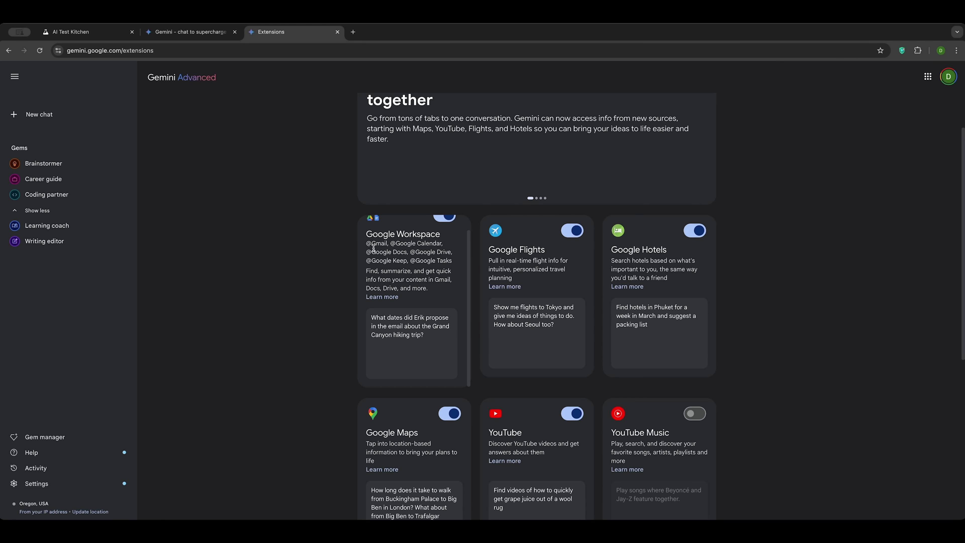
left_click_drag(415, 253, 446, 253)
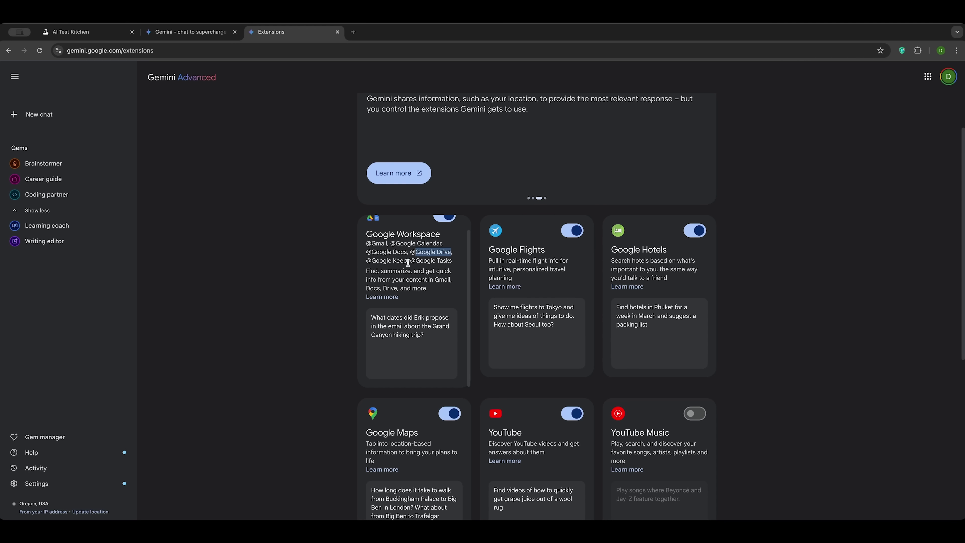
scroll(407, 262, "up", 2)
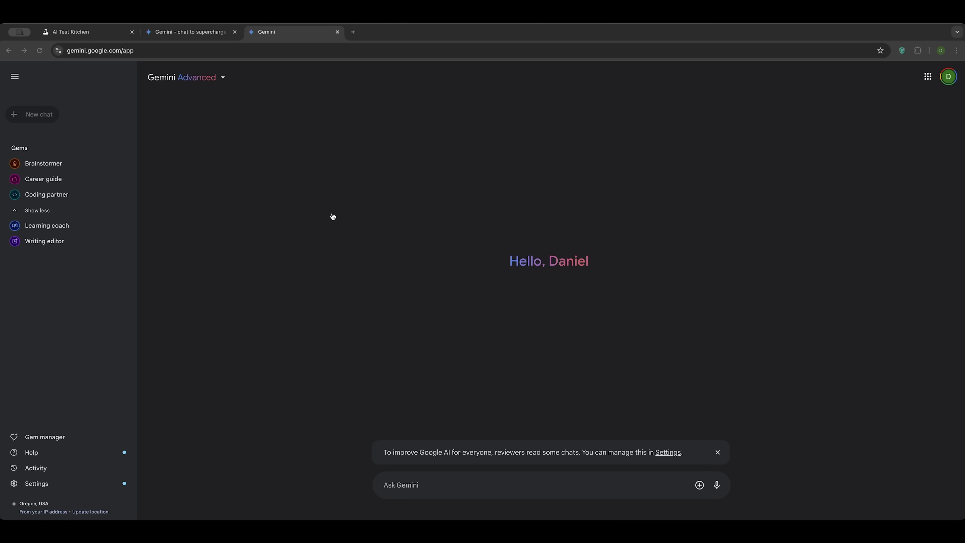
- Paste and send the futuristic car prompt, marking the Imagen 3 mention in the status
left_click(426, 484)
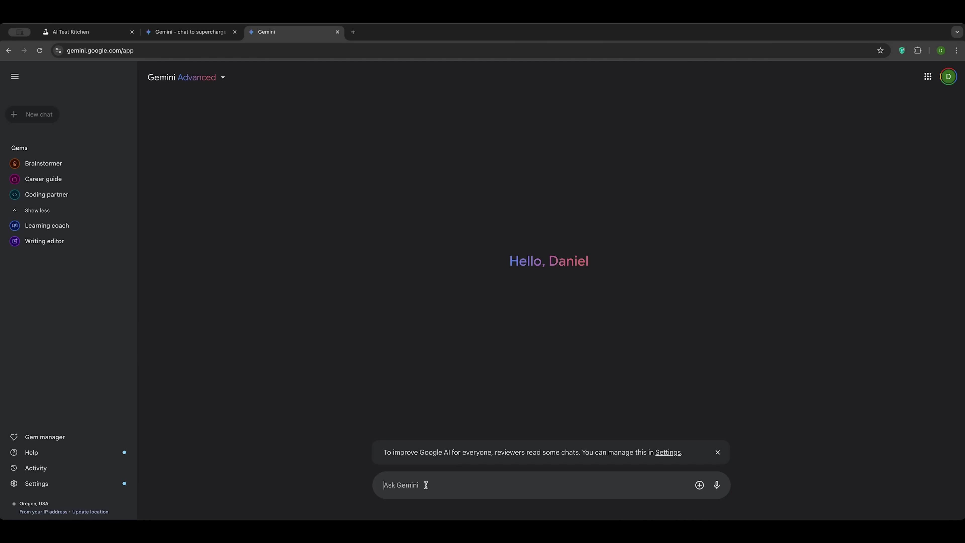
type("Generate an image of a futuristic car driving through an old mountain road surrounded by nature")
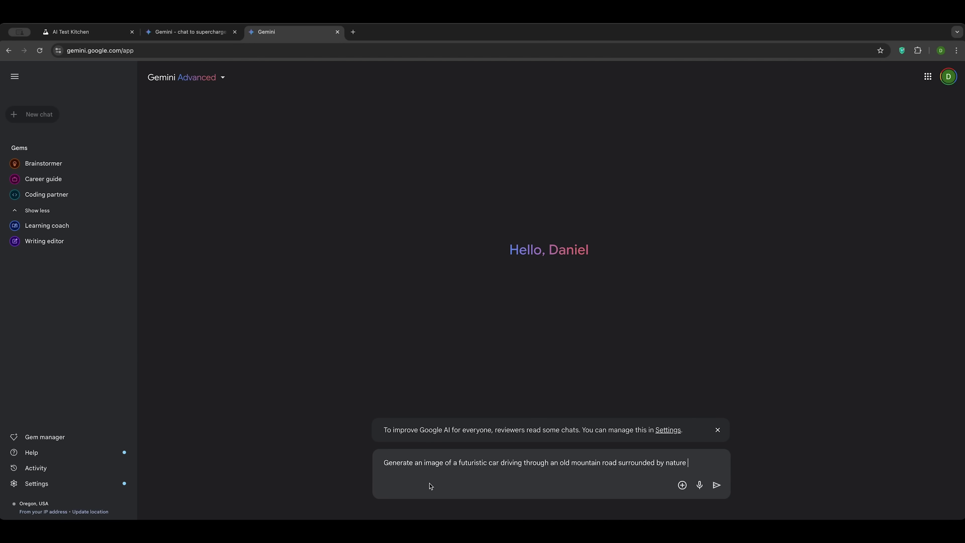
left_click(717, 485)
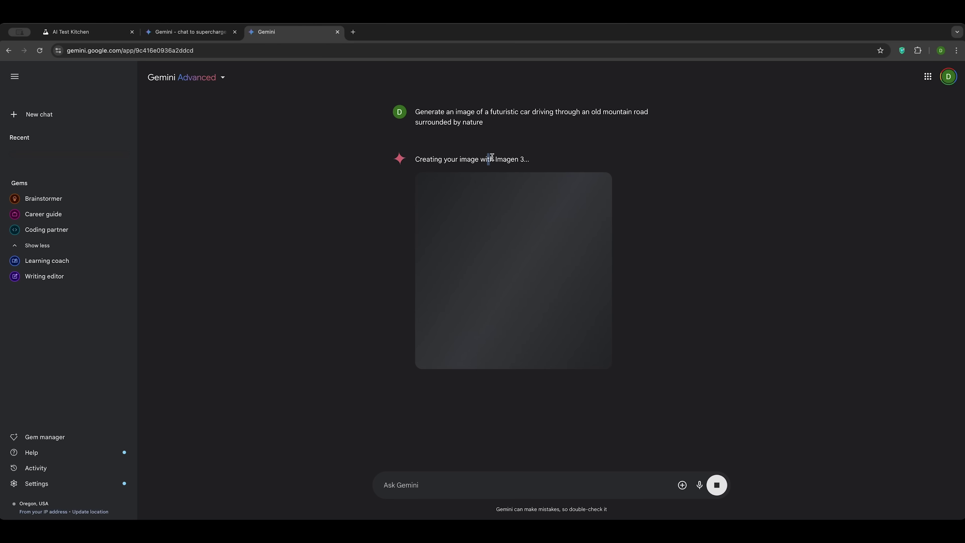
left_click_drag(487, 157, 527, 161)
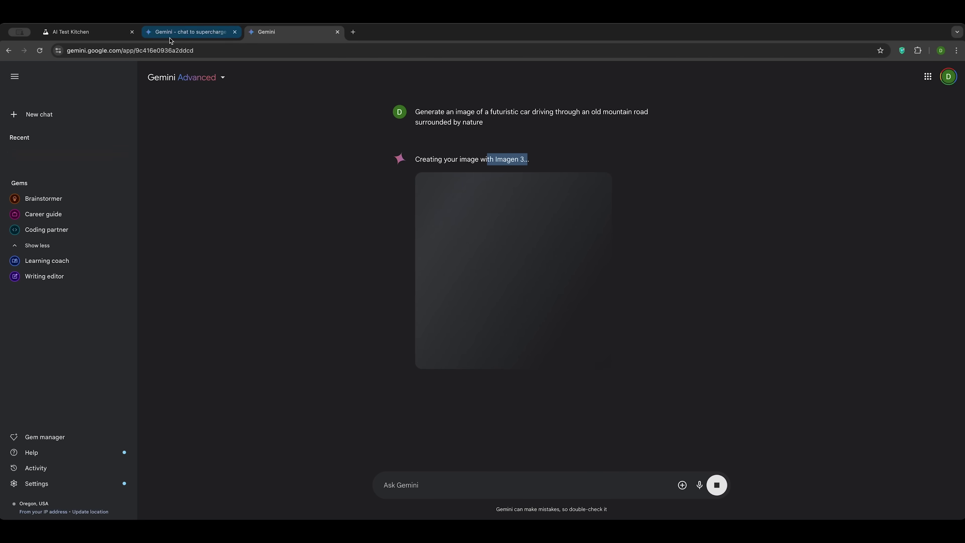
- Check AI Test Kitchen, return to the Gemini chat, and mark the tip about adding details
left_click(113, 35)
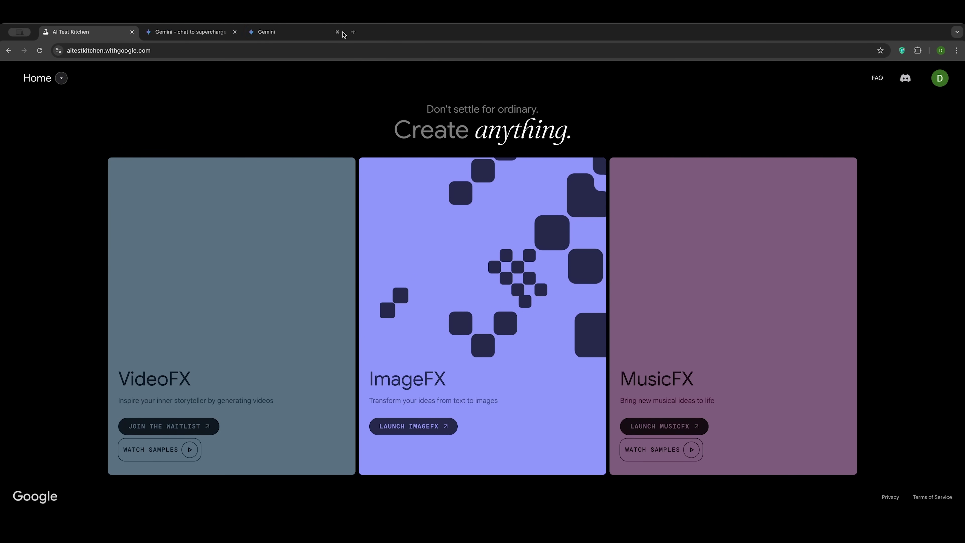
left_click(282, 33)
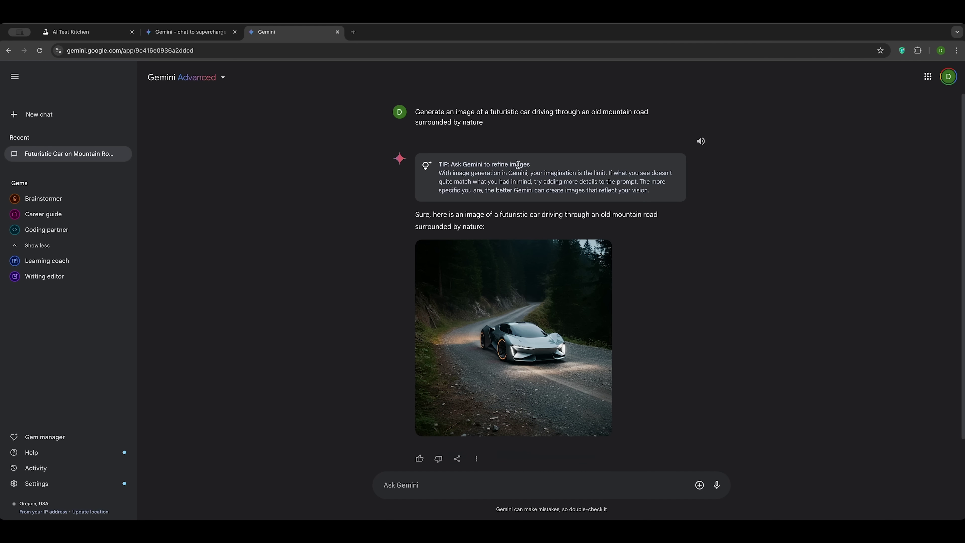
mouse_move(554, 250)
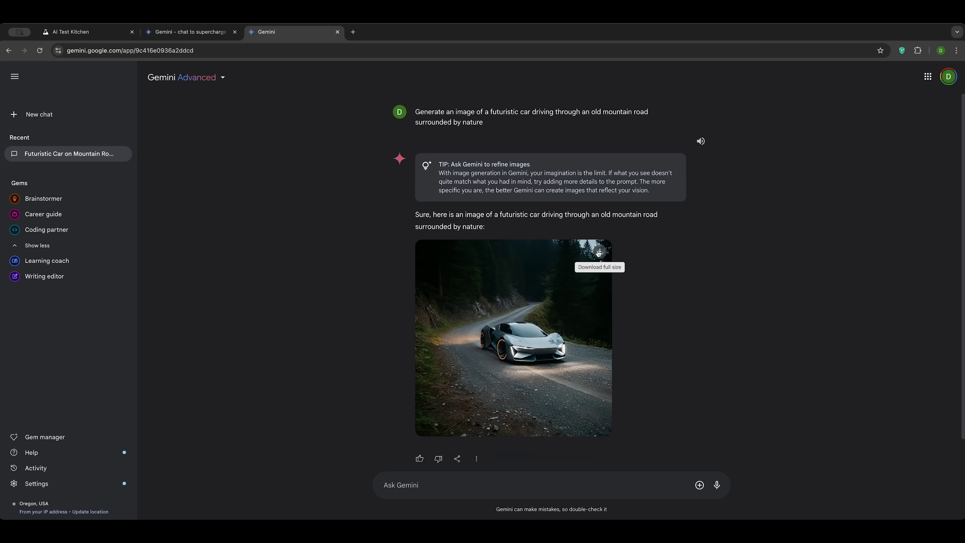
left_click_drag(561, 183, 633, 180)
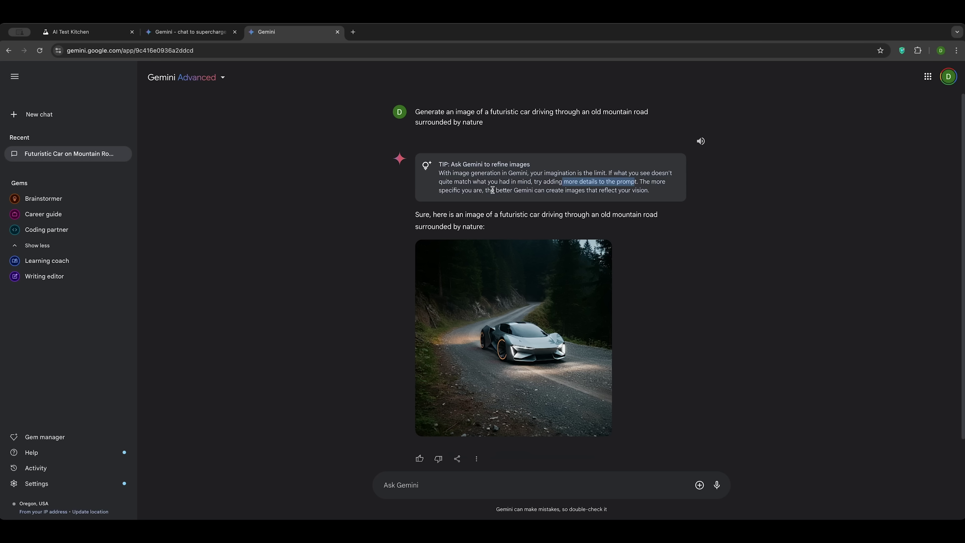
left_click_drag(585, 190, 651, 191)
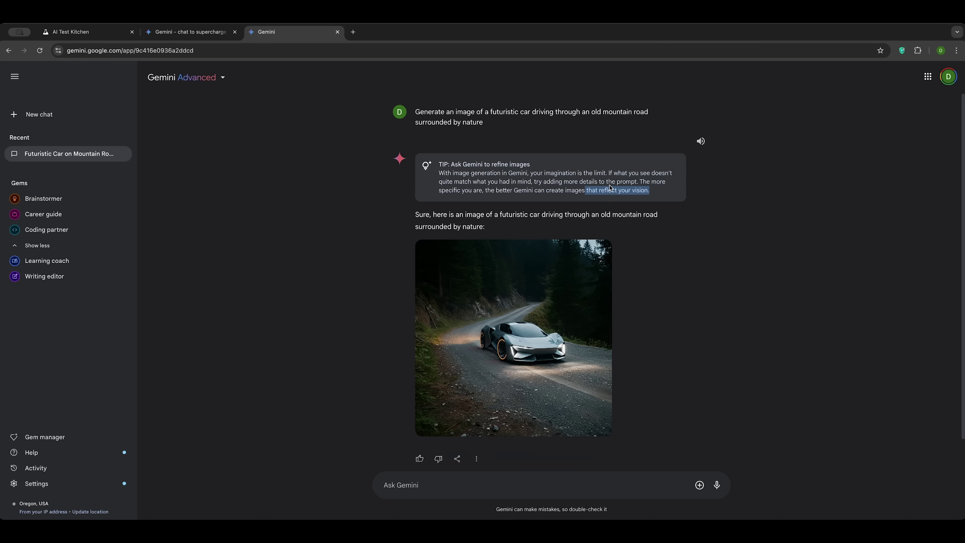
key("super+Tab")
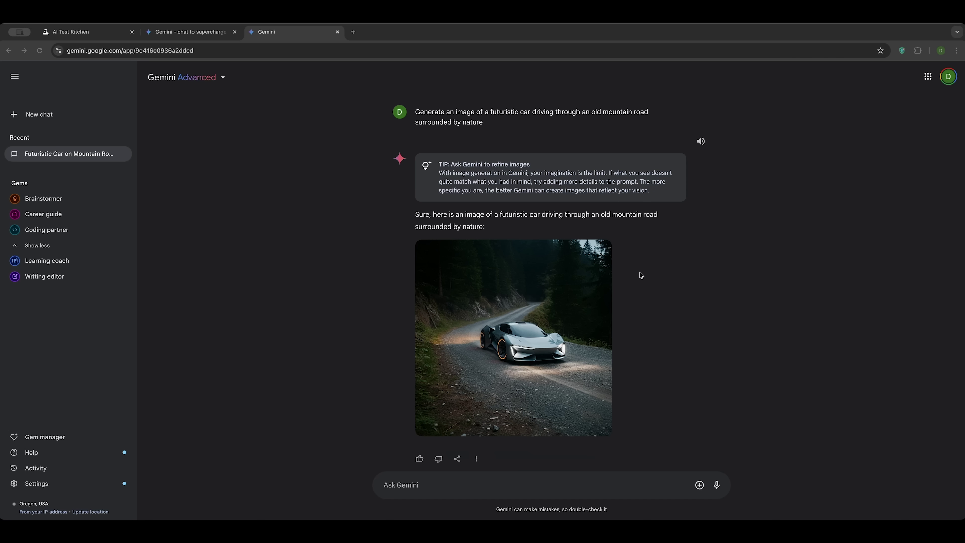
left_click(481, 484)
type("Change a car to retro car")
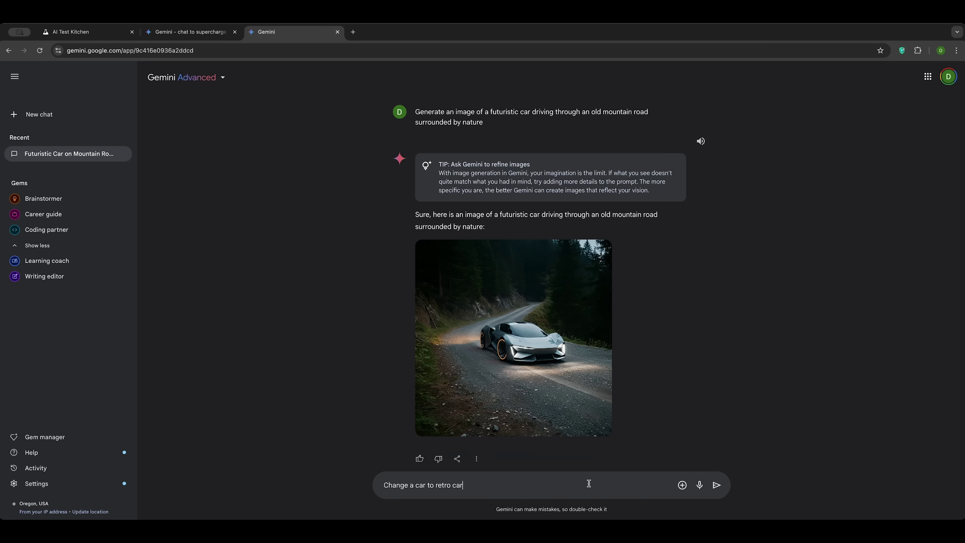
left_click(717, 485)
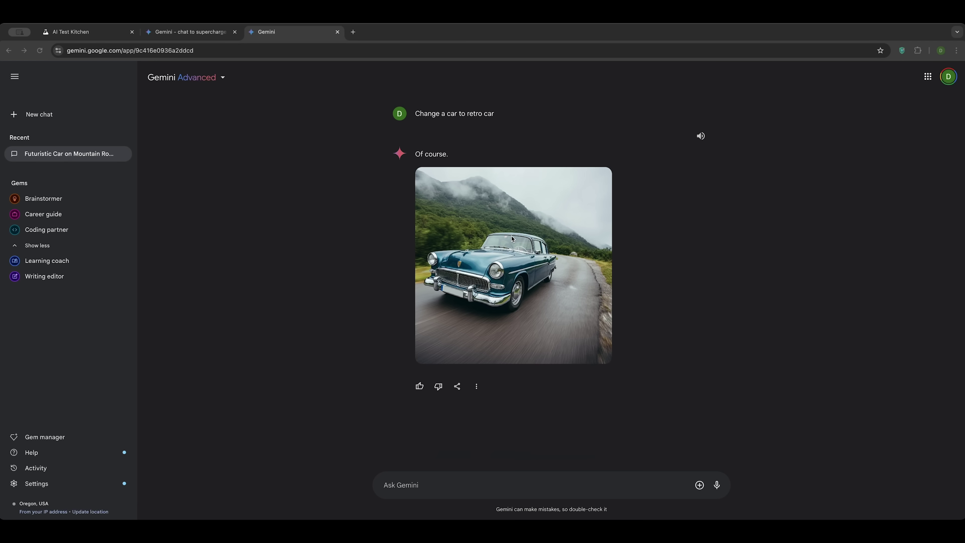
scroll(351, 220, "up", 10)
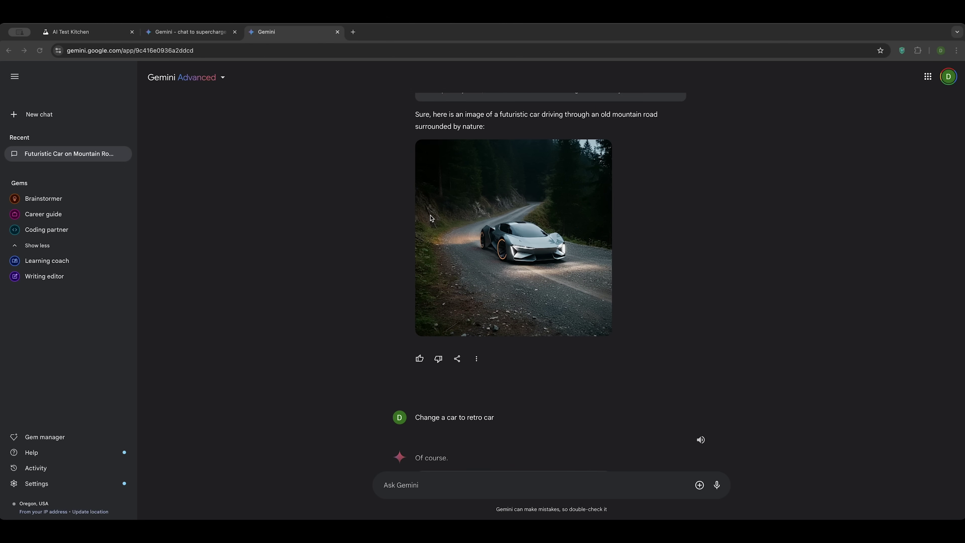
scroll(434, 219, "down", 10)
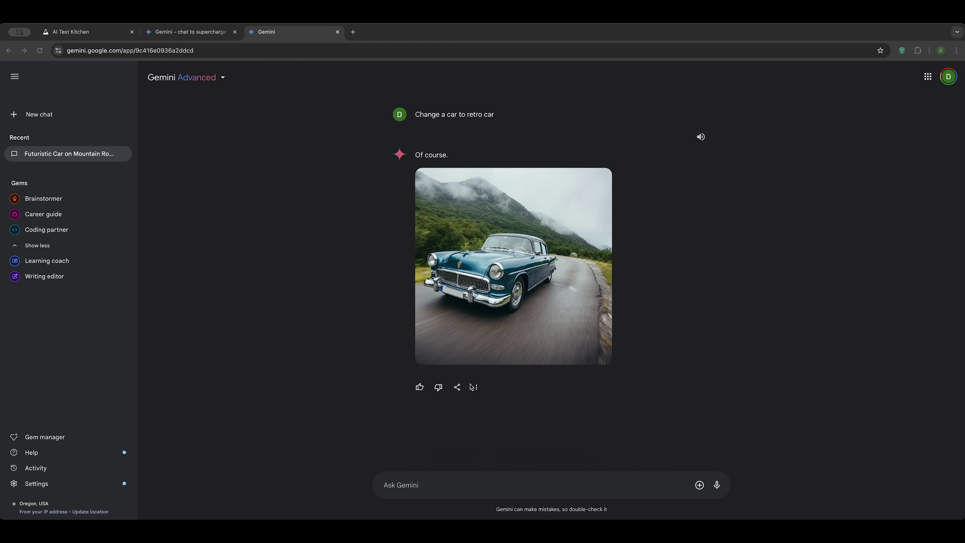
left_click(477, 387)
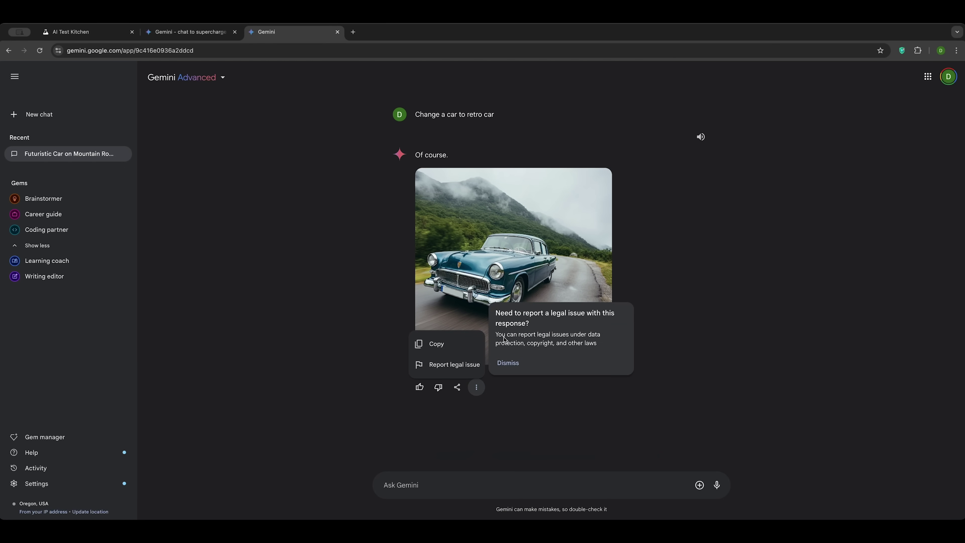
left_click(561, 408)
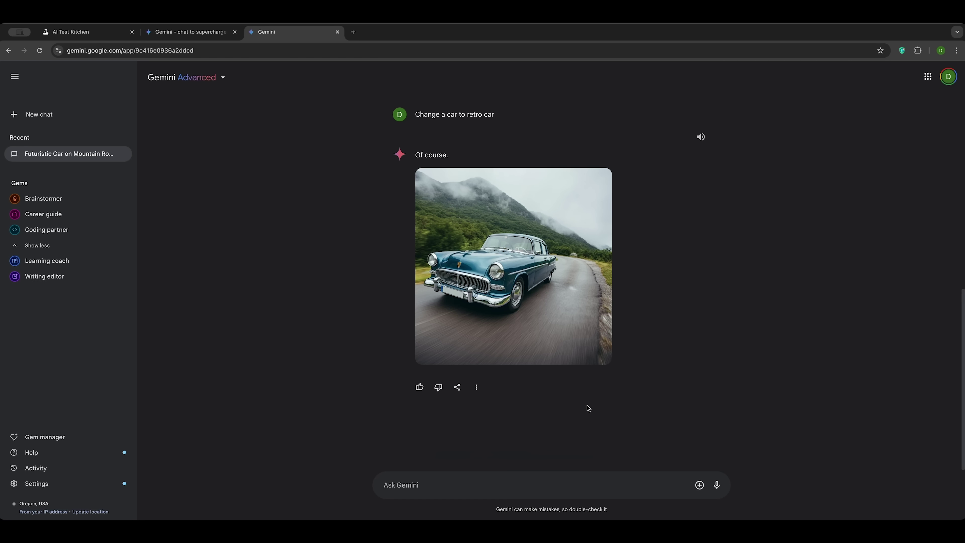
- In a new chat, send 'Describe this image' with the RAG diagram attached
left_click(48, 118)
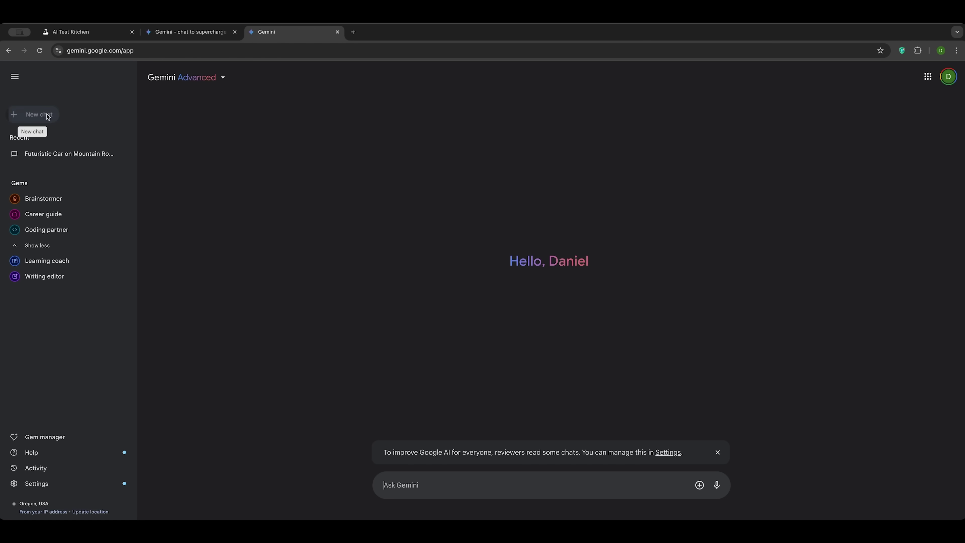
type("Describe this image")
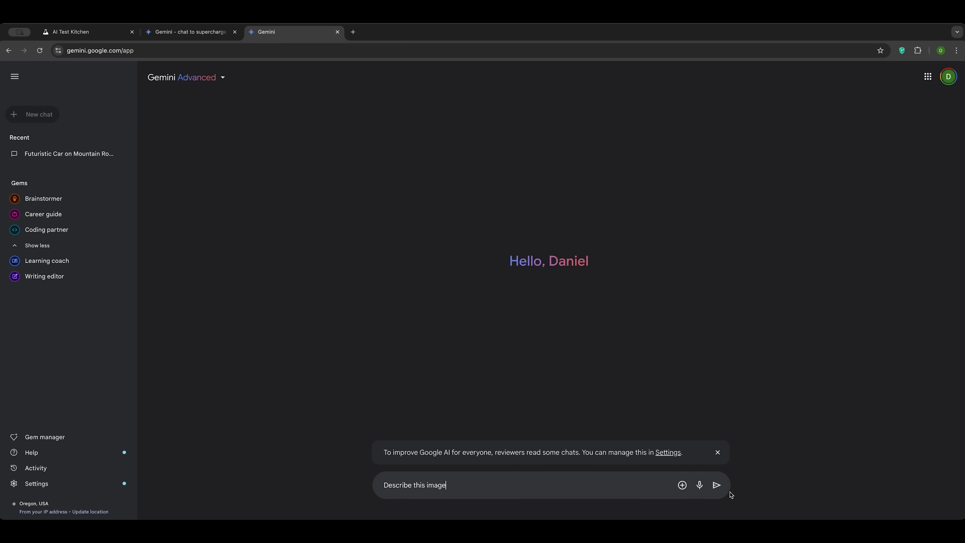
left_click(682, 485)
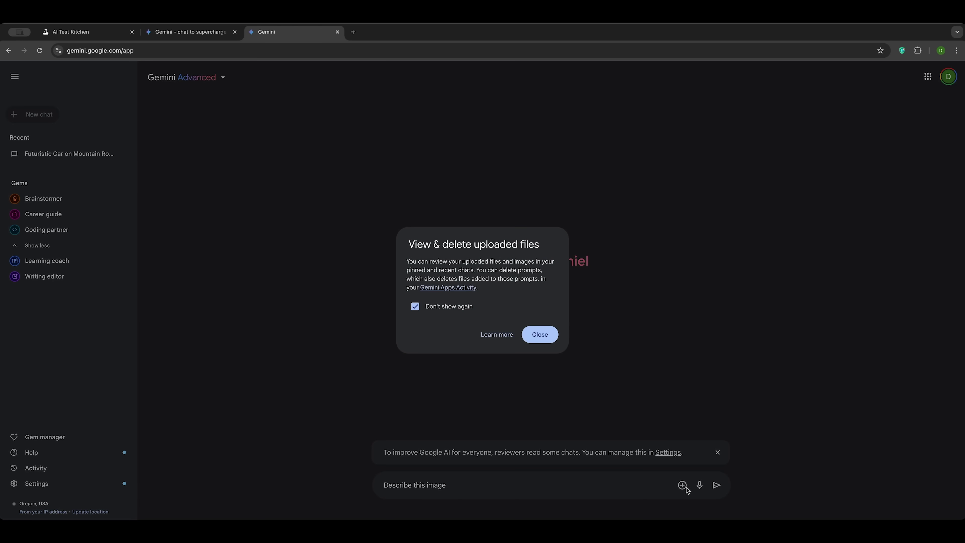
left_click(540, 334)
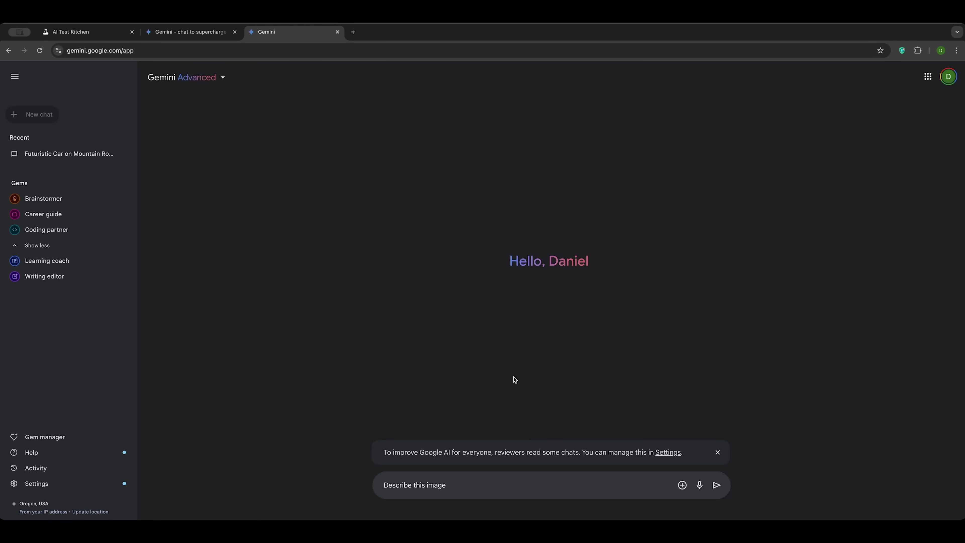
left_click(682, 485)
left_click(642, 414)
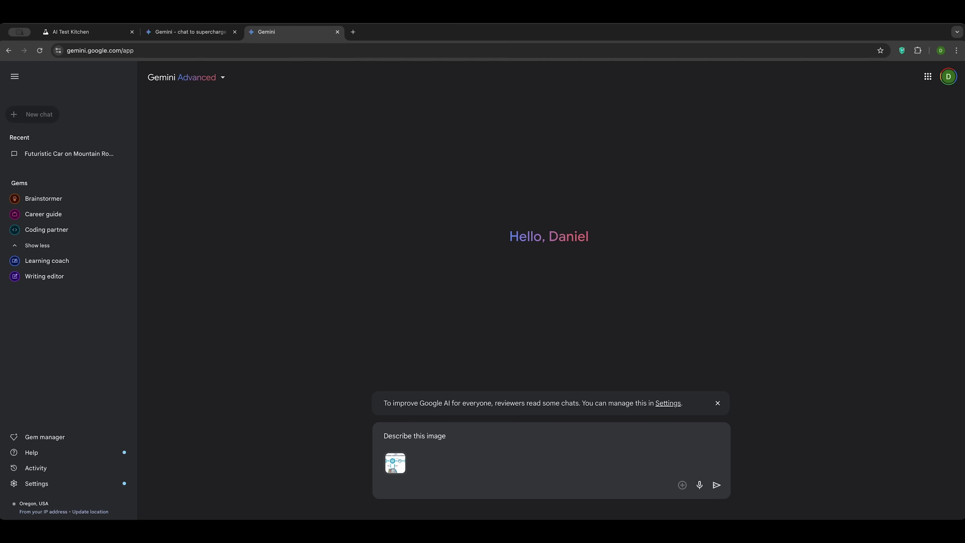
left_click(717, 485)
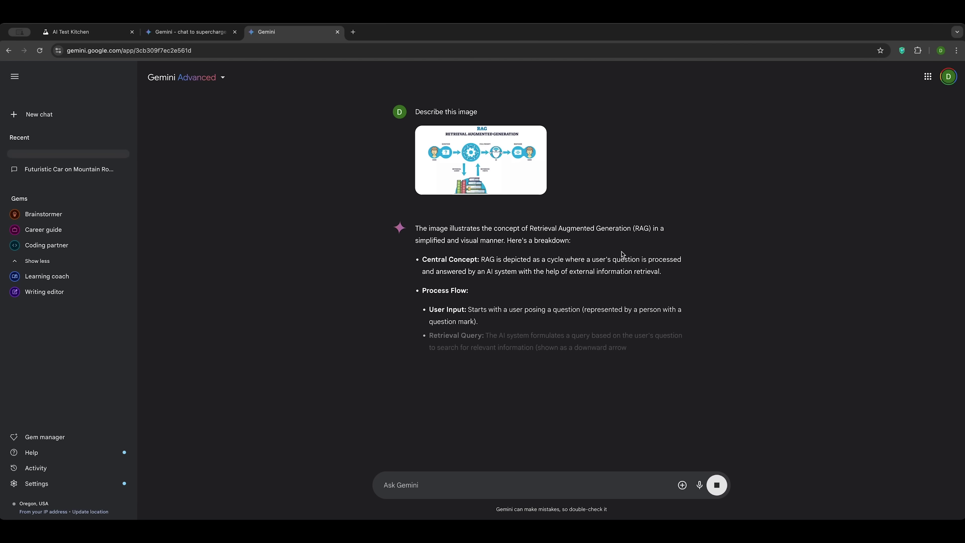
- Read through Gemini's breakdown of the RAG diagram's process flow and key components
scroll(604, 262, "down", 2)
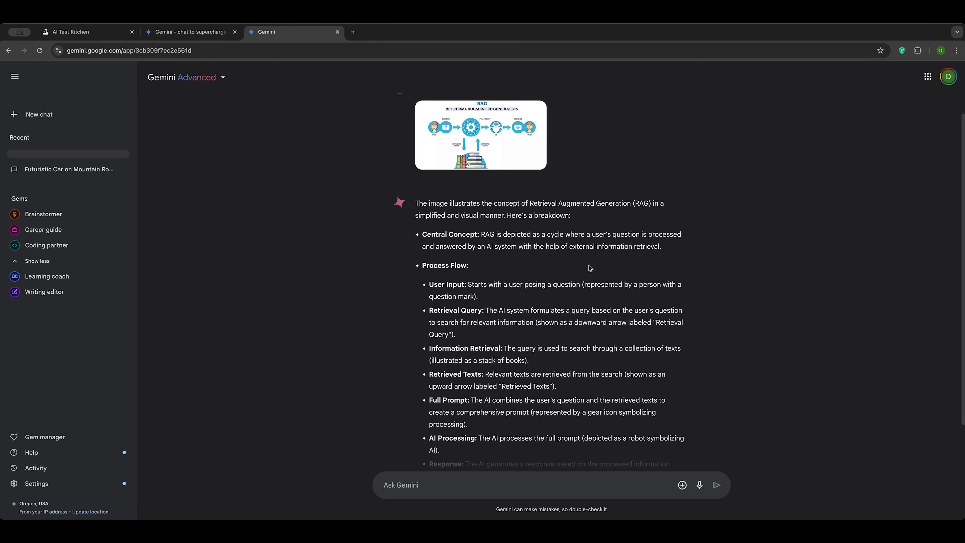
scroll(589, 265, "down", 1)
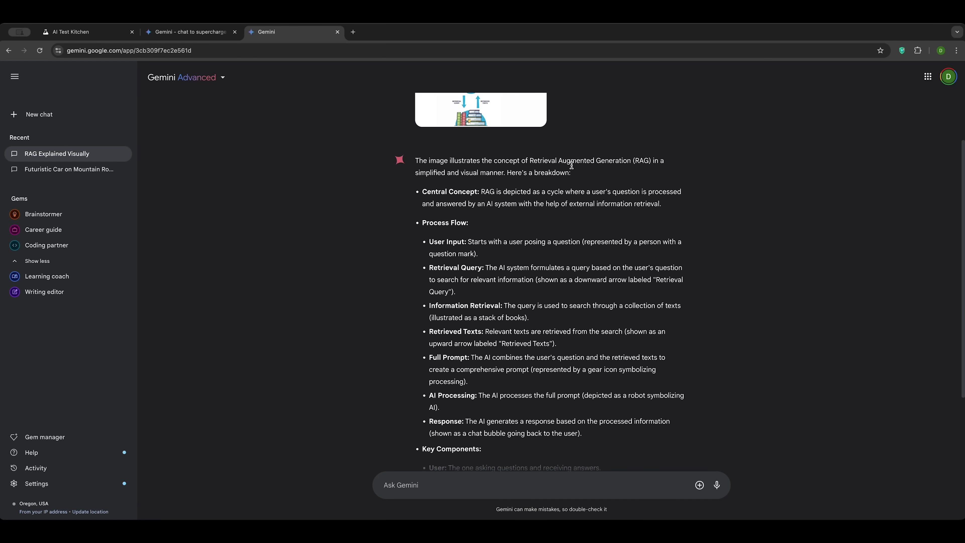
scroll(555, 189, "down", 1)
scroll(555, 189, "down", 5)
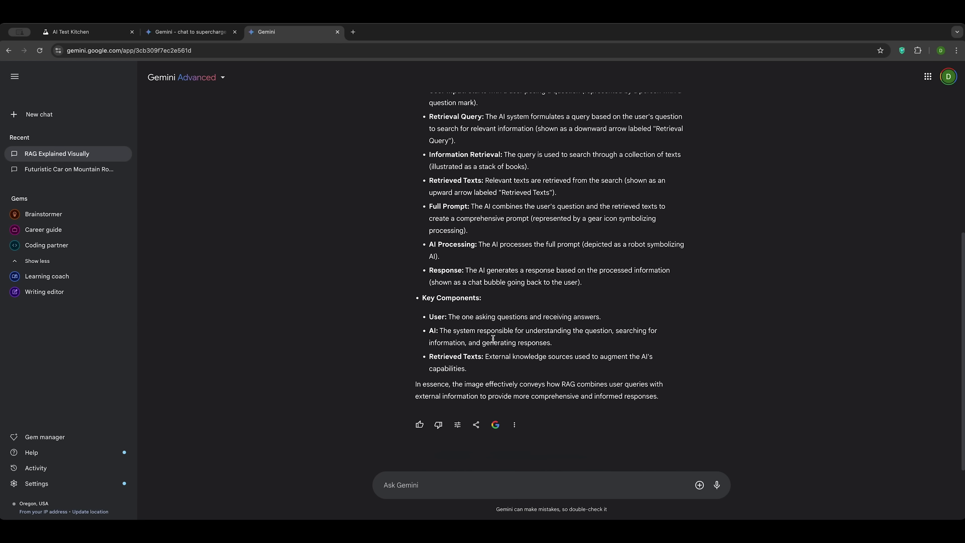
scroll(462, 283, "up", 4)
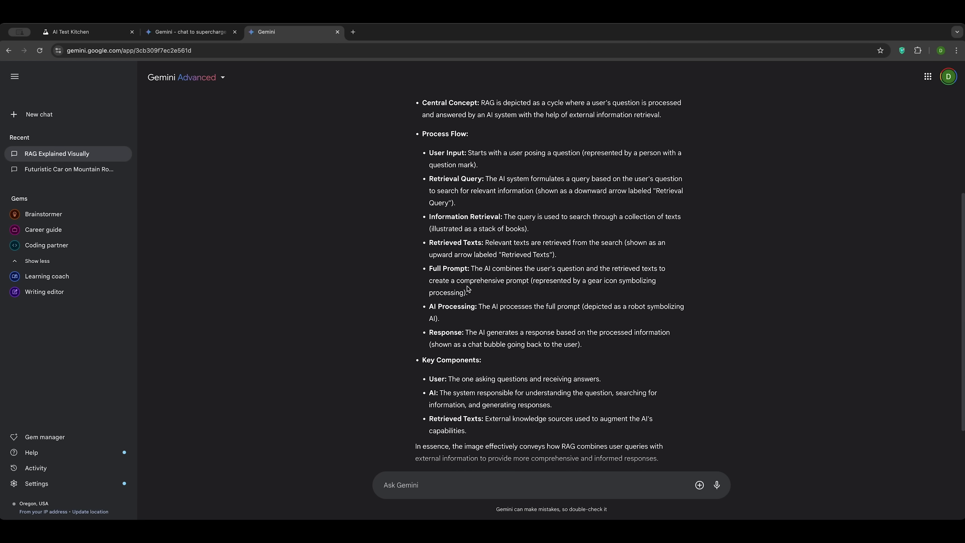
scroll(483, 250, "up", 4)
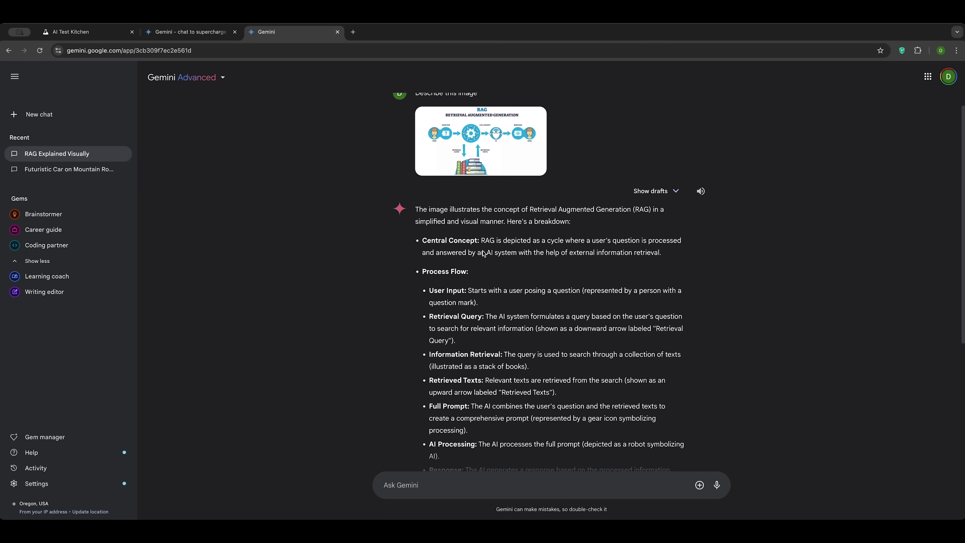
scroll(482, 253, "down", 8)
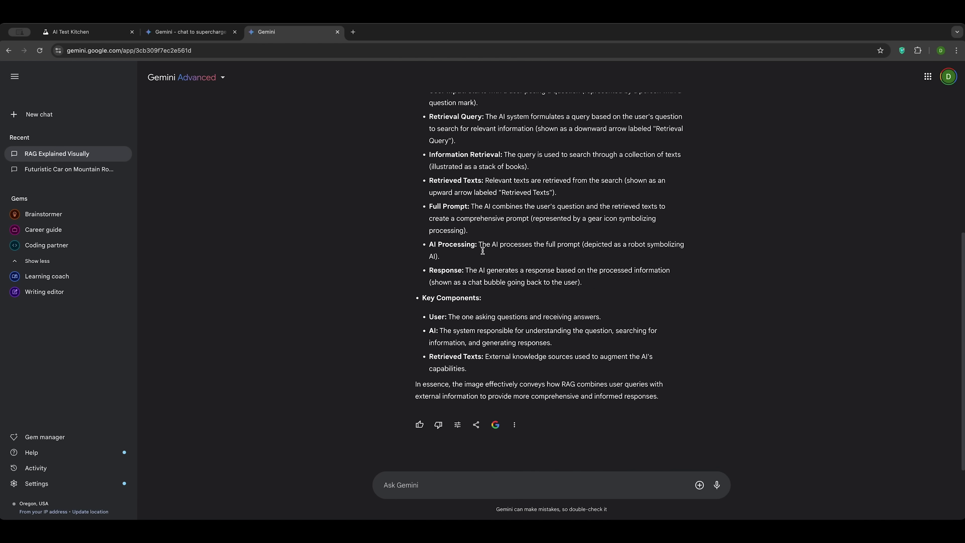
scroll(549, 229, "up", 3)
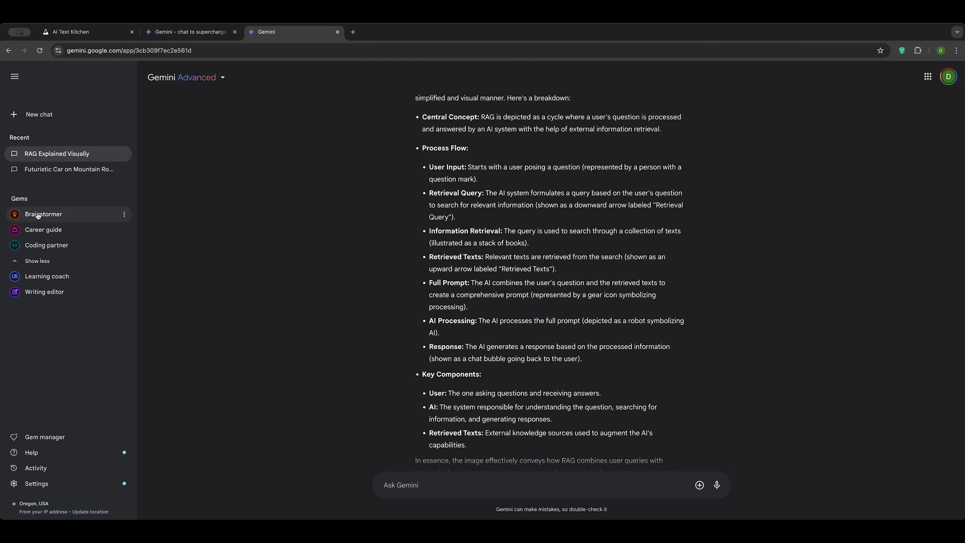
- In the Brainstormer gem, send 'I want to create a web developer studio. Help me with this.'
left_click(55, 216)
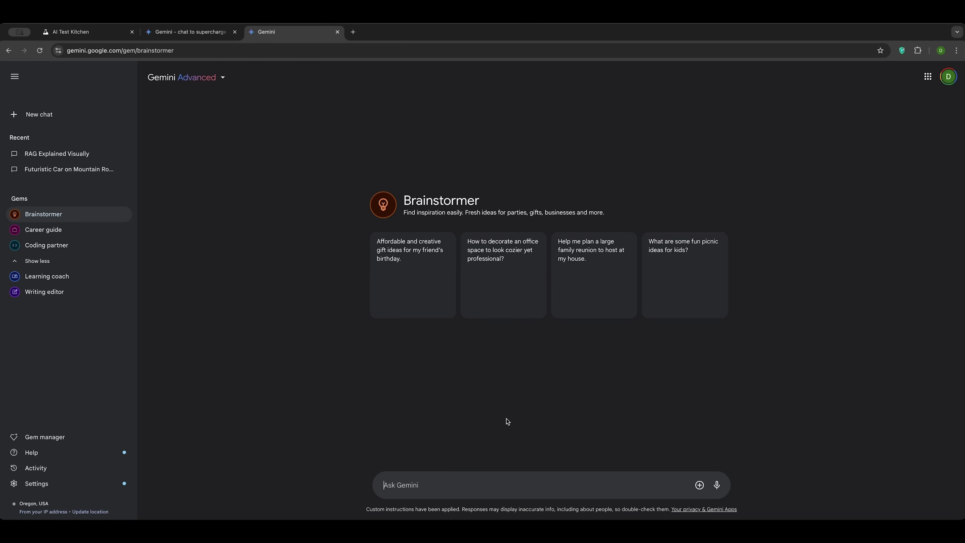
type("I want to create a web developer studio. Help me with this.")
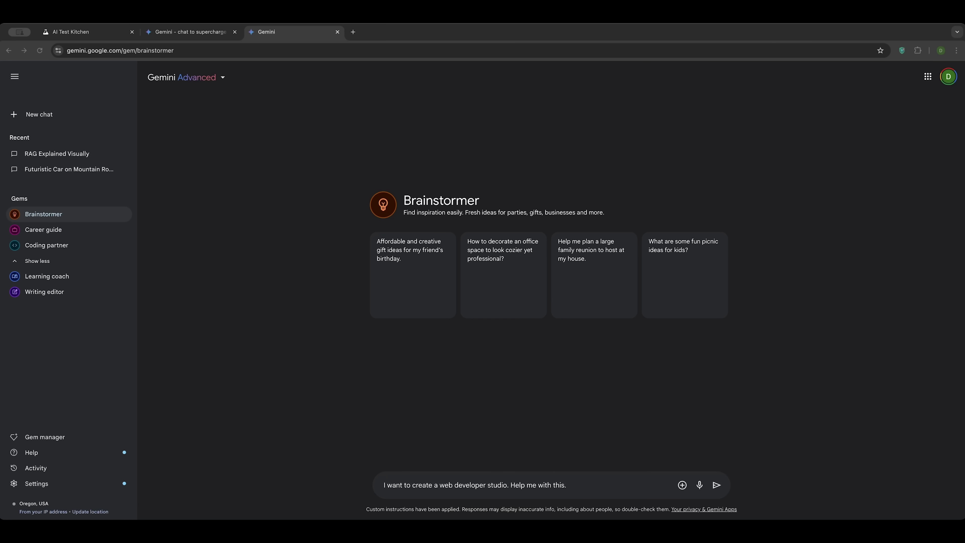
left_click(715, 485)
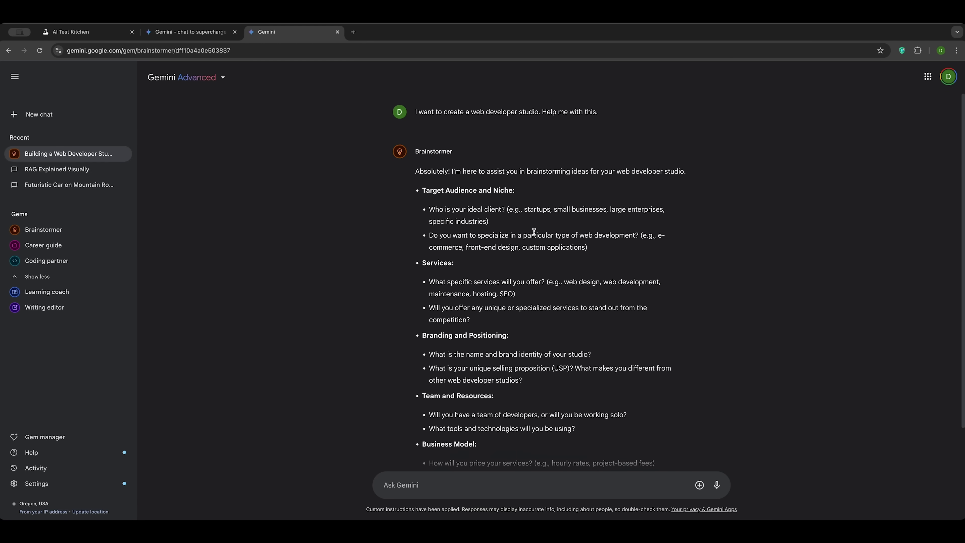
scroll(534, 232, "down", 5)
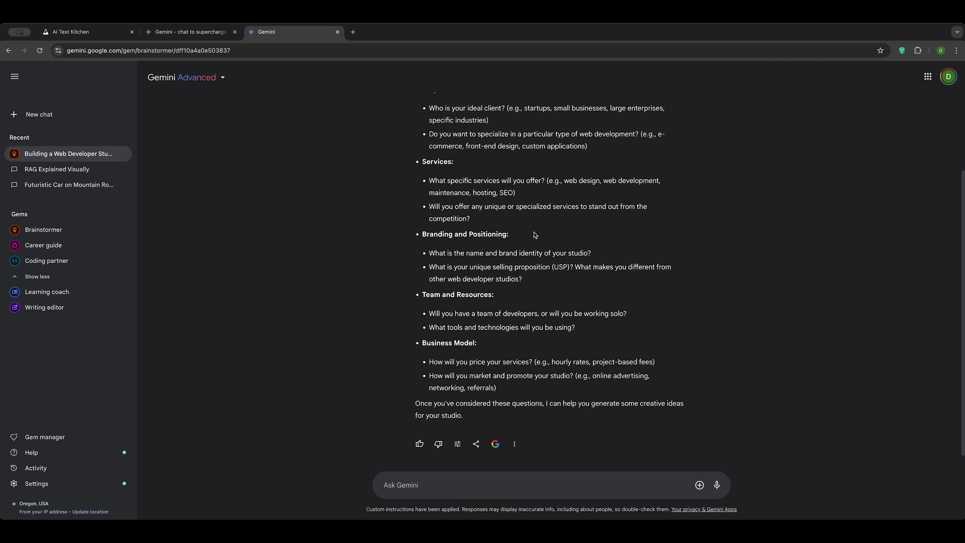
scroll(534, 231, "up", 2)
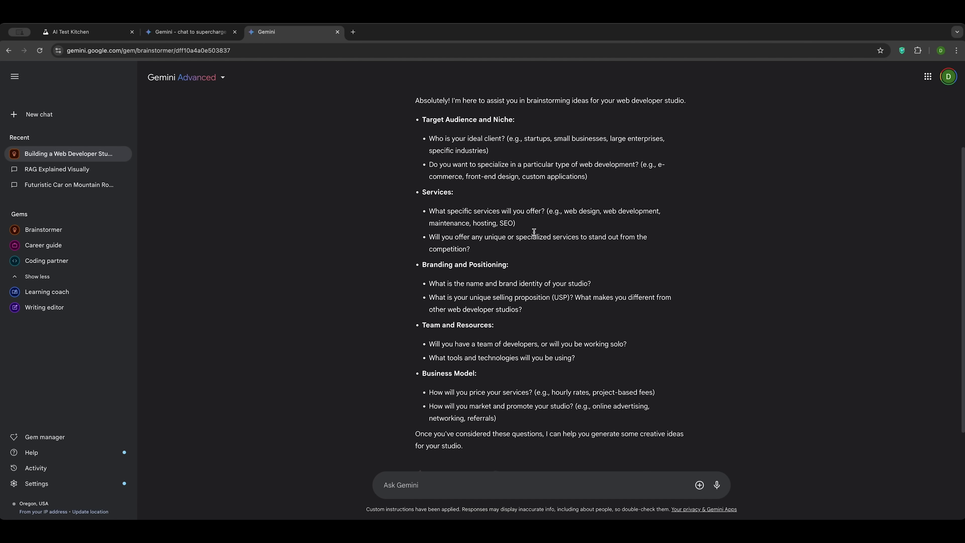
left_click_drag(593, 285, 430, 288)
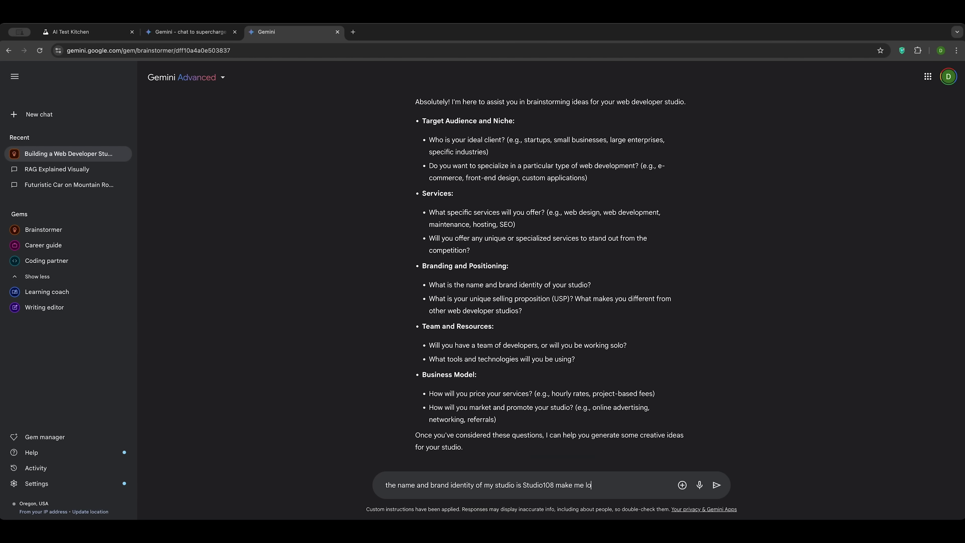
- Send the studio name Studio108 with a request for logo ideas
type("o")
key("Return")
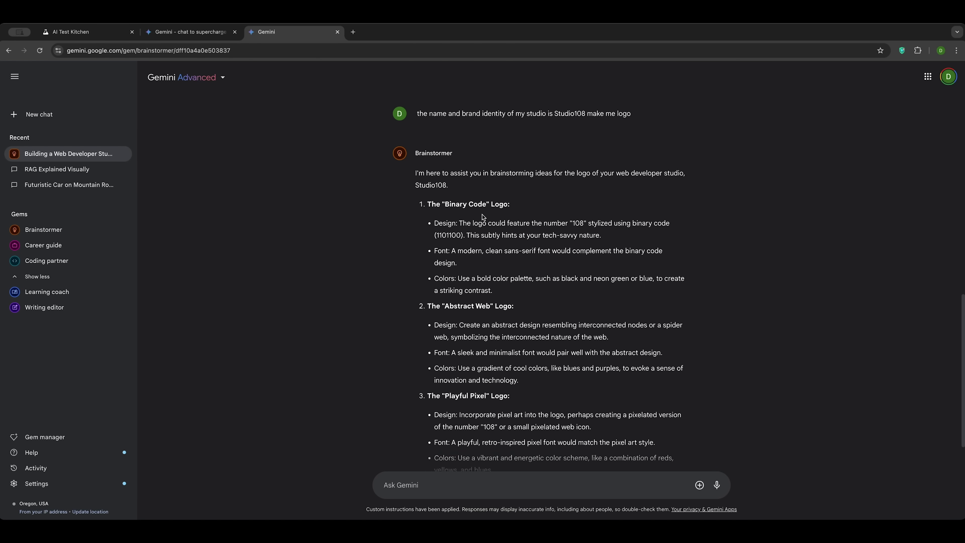
scroll(532, 224, "down", 3)
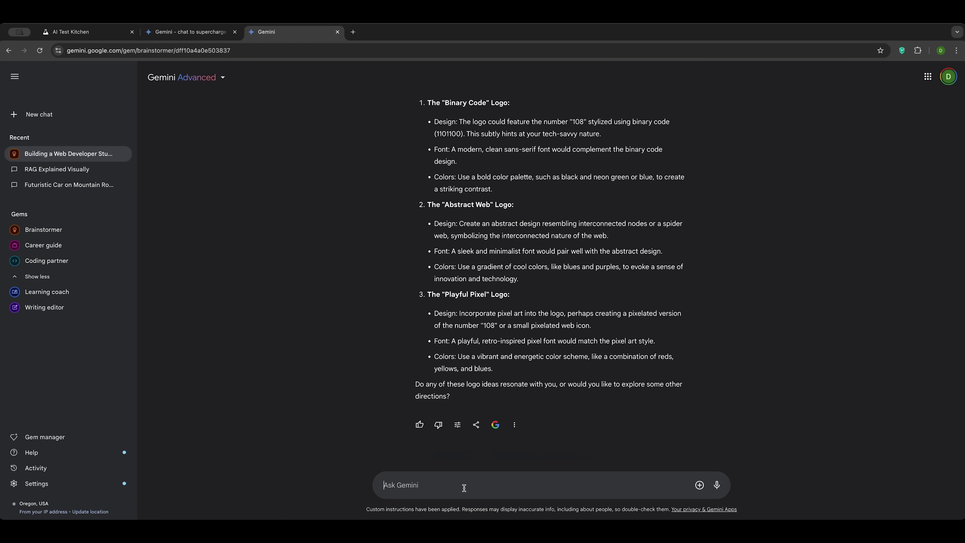
- Send 'create me promt to generate this logo' and select the text of Prompt 1
type("create me promt ")
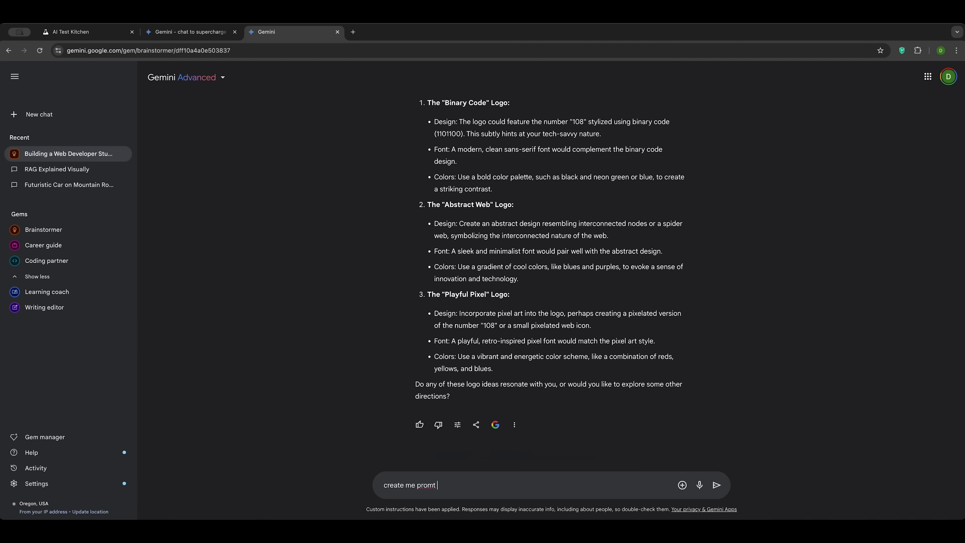
type("to generate this logo")
key("Return")
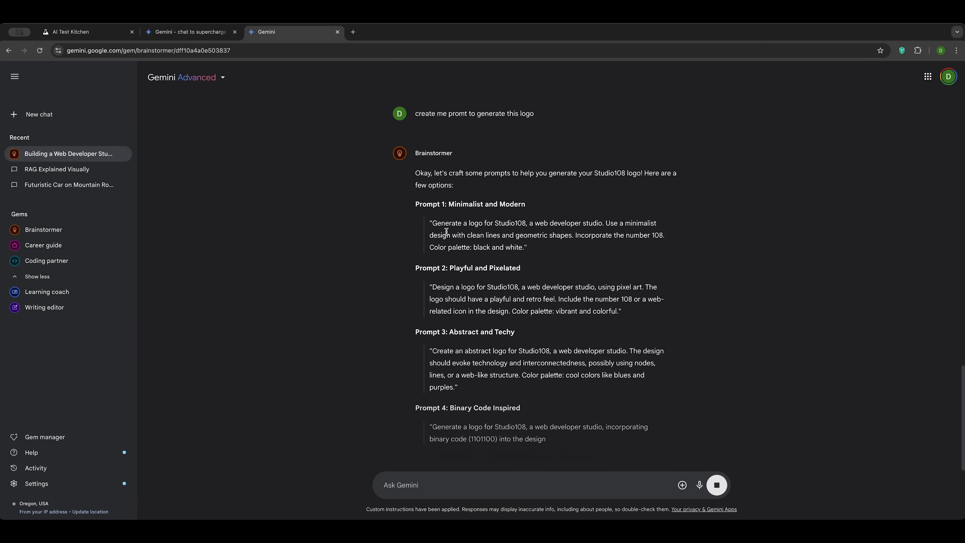
left_click_drag(433, 221, 524, 248)
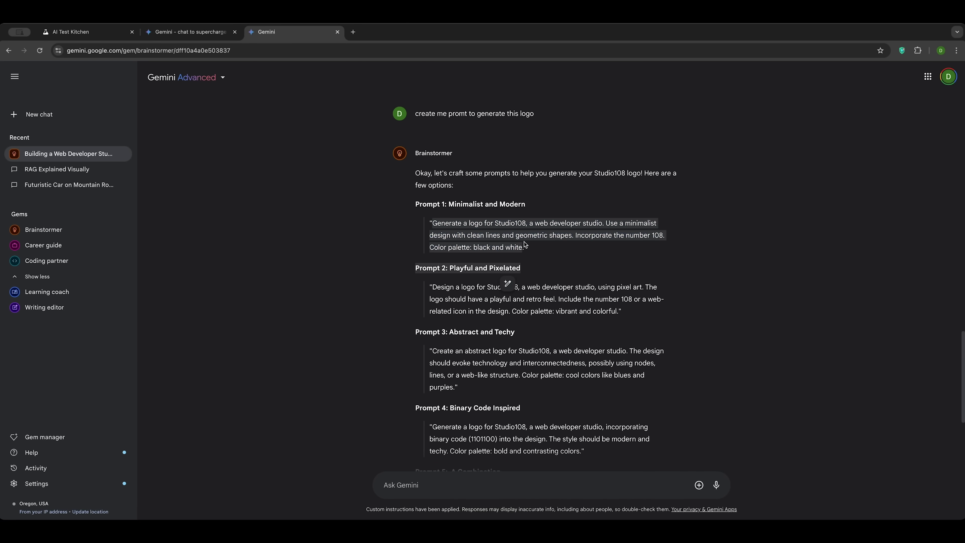
left_click(543, 250)
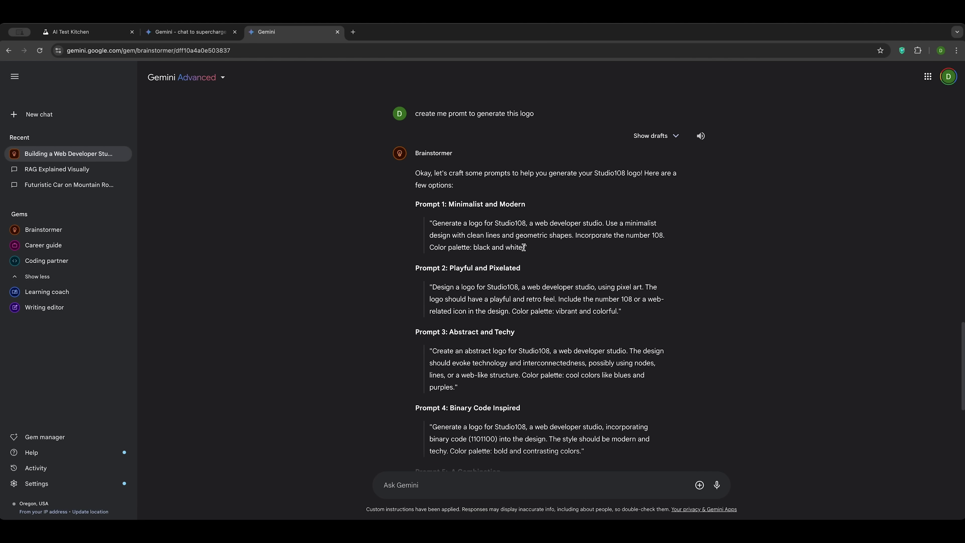
left_click_drag(525, 247, 432, 225)
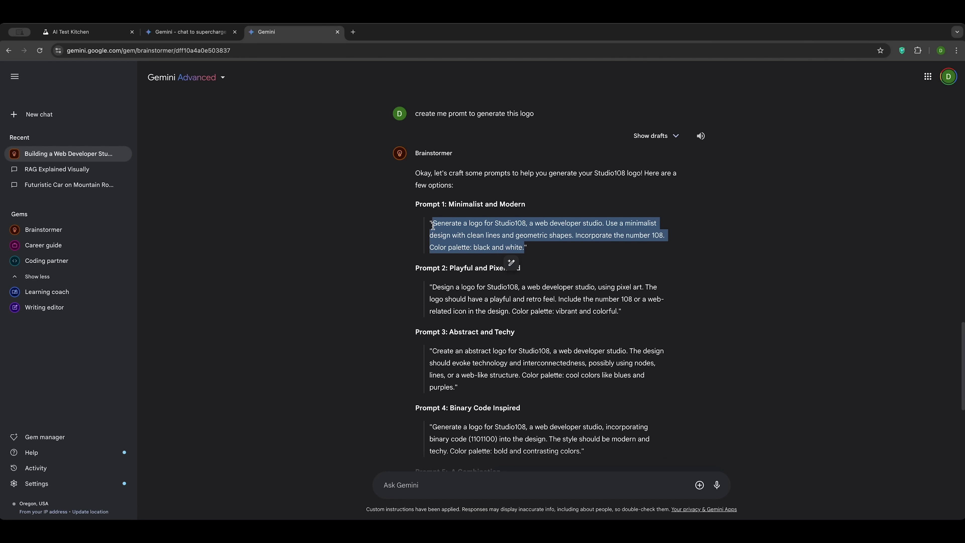
- Send the minimalist Studio108 logo prompt to Brainstormer and highlight 'Gems yet' in its reply
key("ctrl+c")
left_click(455, 490)
key("ctrl+v")
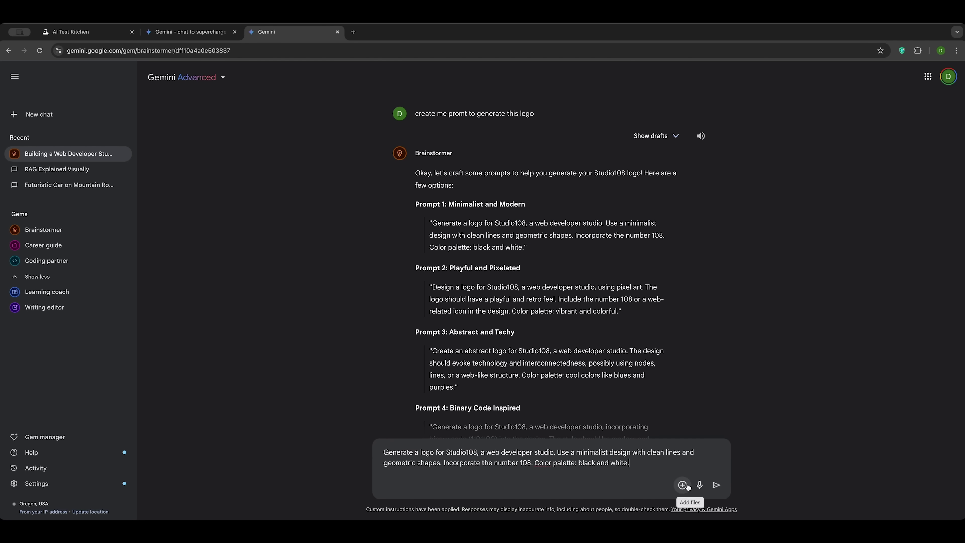
left_click(716, 485)
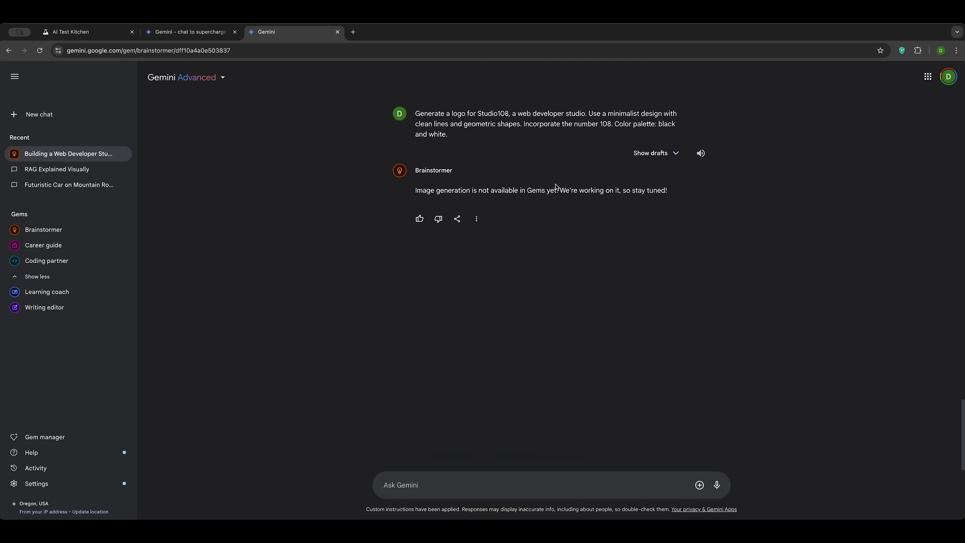
left_click_drag(526, 190, 557, 191)
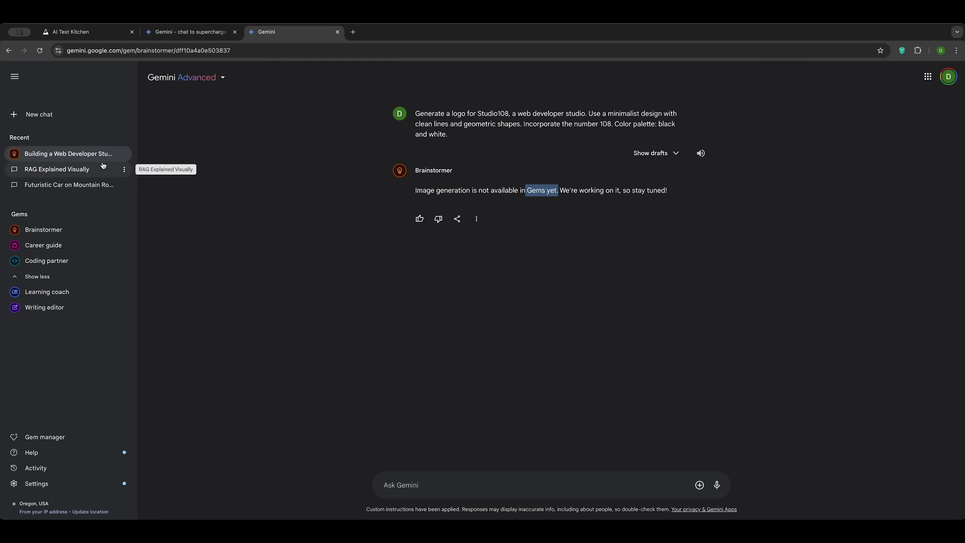
left_click_drag(29, 216, 11, 214)
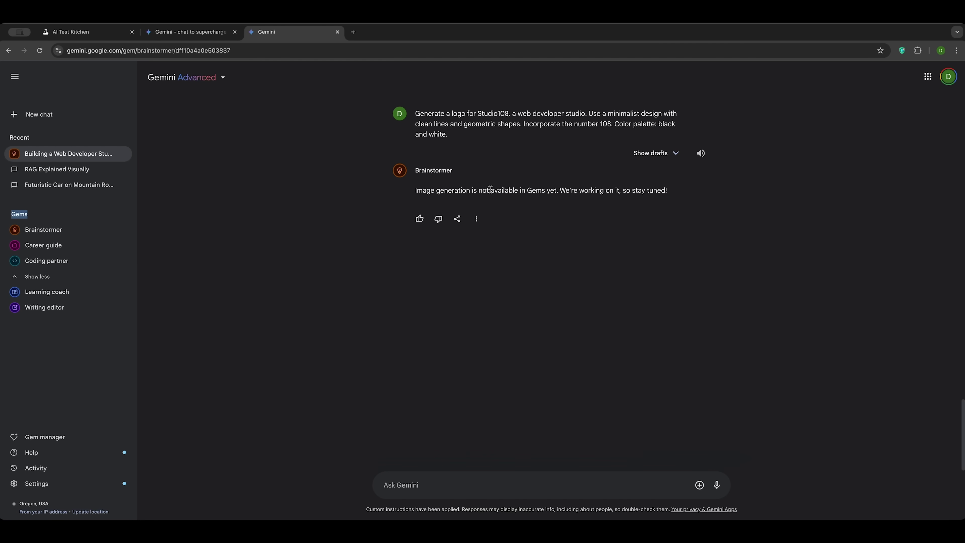
- Generate the Studio108 logo in a new chat, download it full size, then open Career guide
left_click(37, 114)
key("ctrl+v")
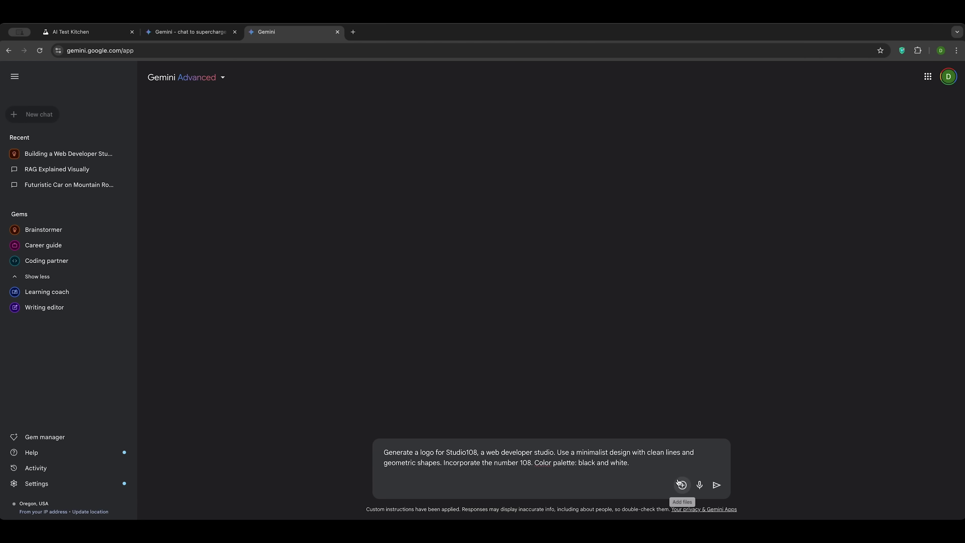
left_click(716, 484)
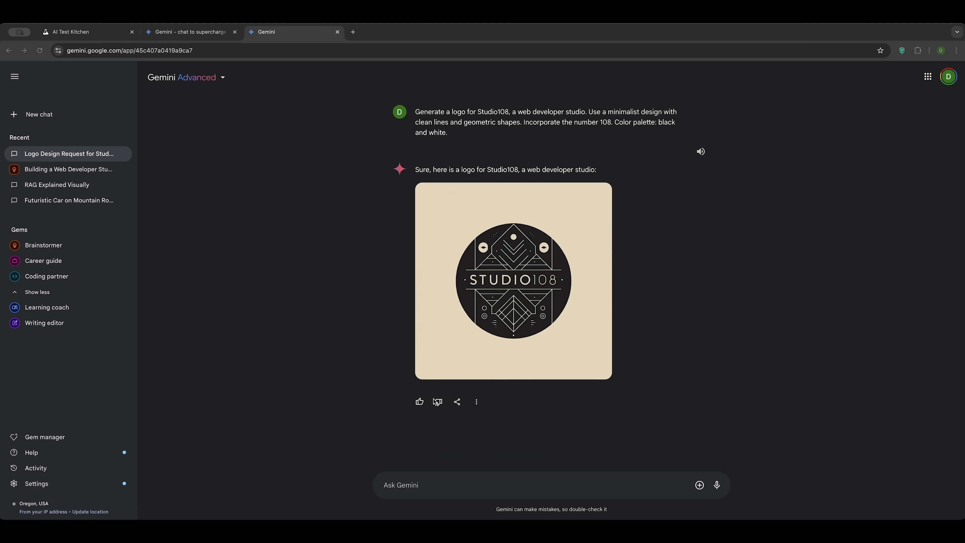
left_click(600, 195)
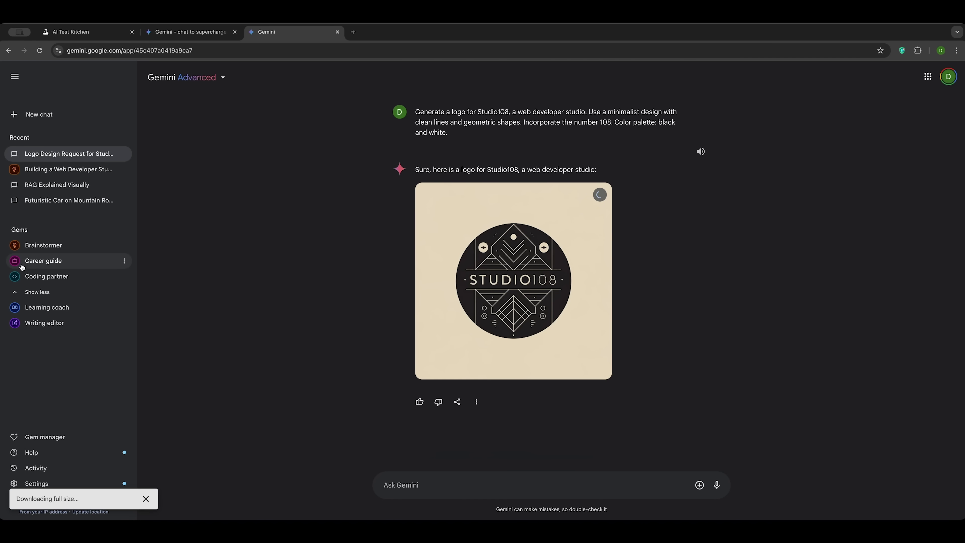
left_click(42, 265)
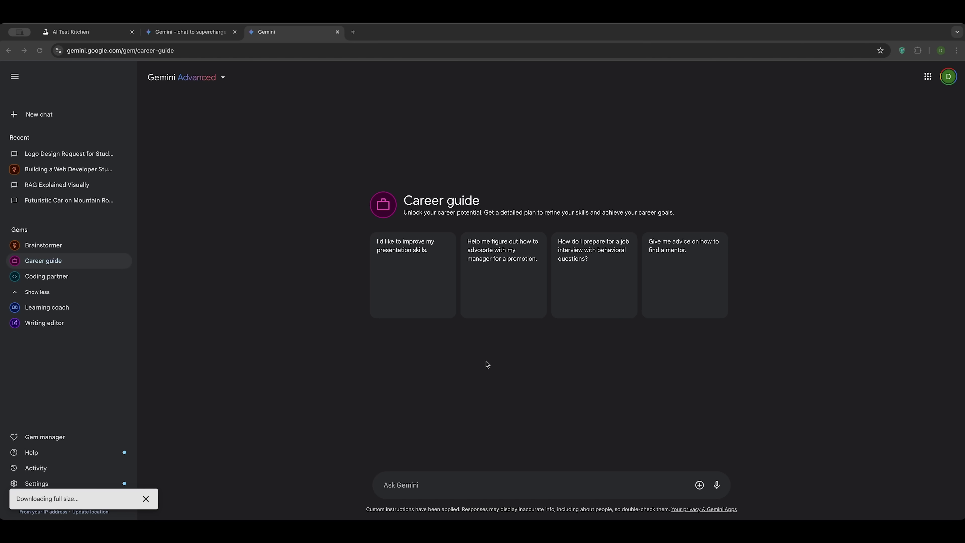
- Send the Python team-lead career prompt and highlight the Goal 1 heading and communication bullet
left_click(263, 354)
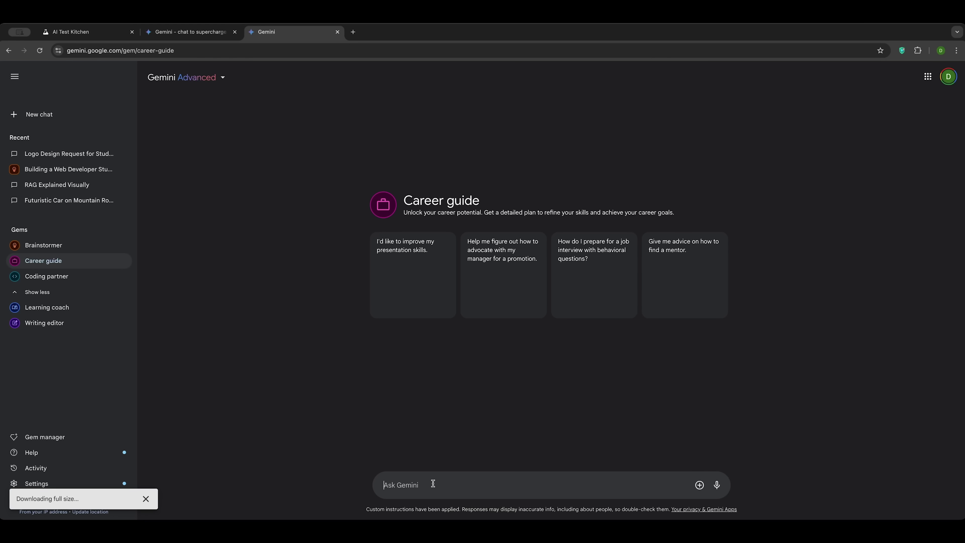
key("ctrl+v")
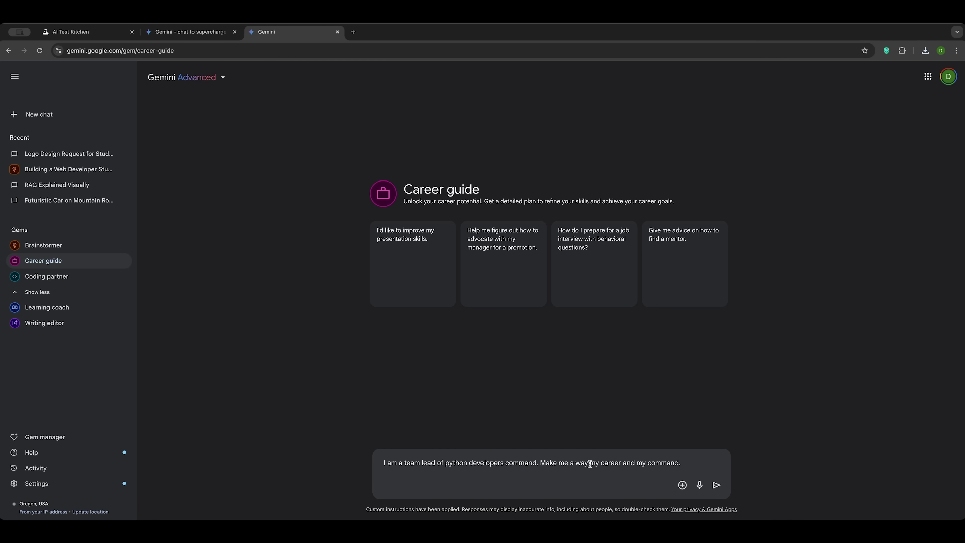
left_click(717, 485)
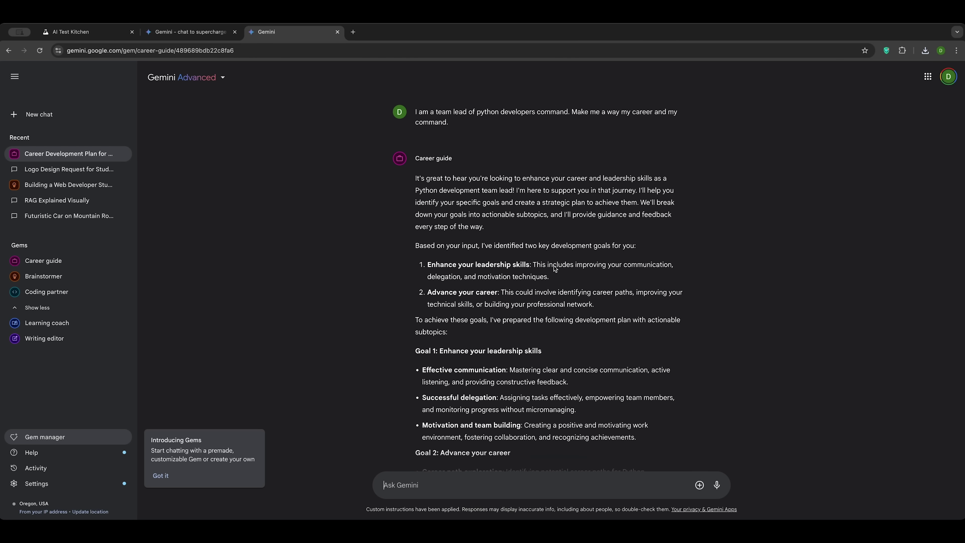
scroll(505, 308, "down", 4)
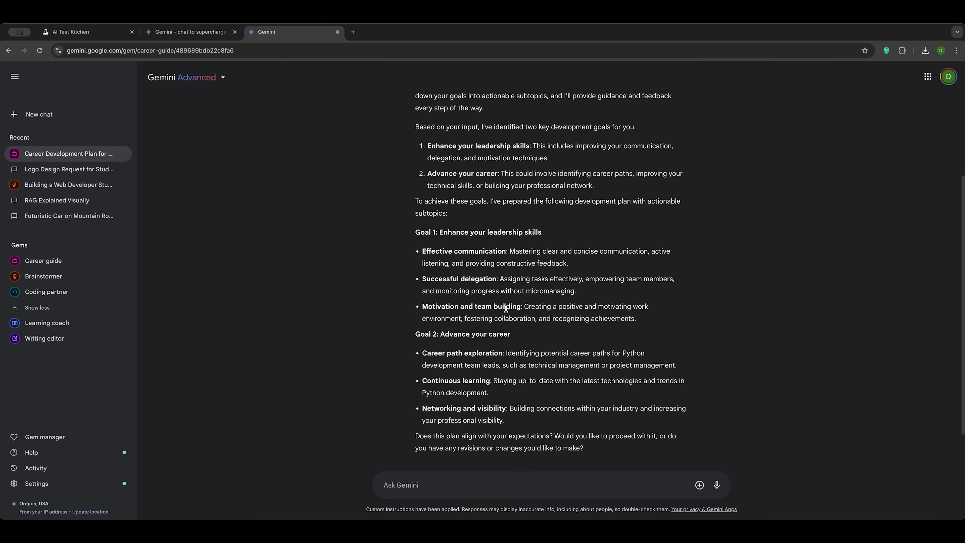
scroll(505, 309, "down", 1)
left_click_drag(416, 181, 547, 185)
left_click_drag(421, 202, 597, 214)
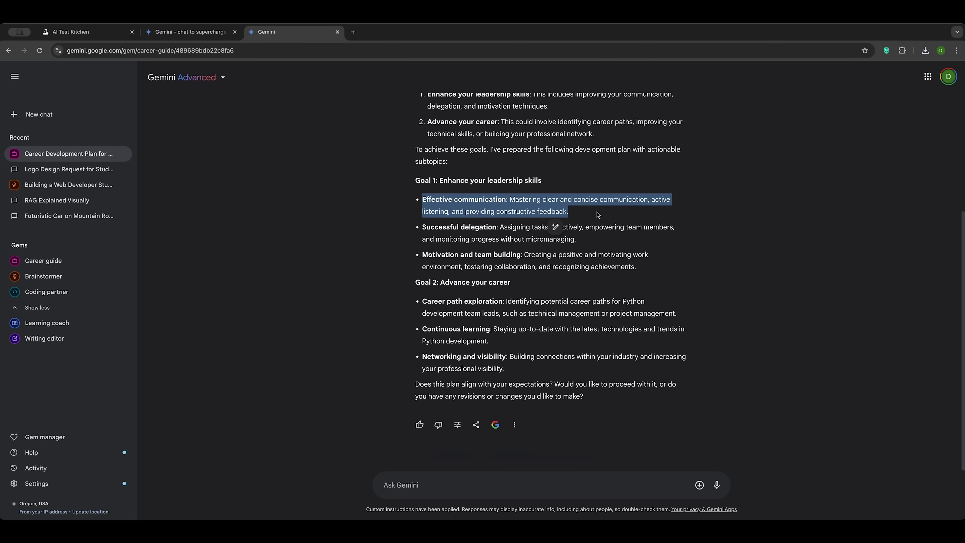
- Regenerate the career plan as Longer, then More casual, and finally More professional
left_click(458, 425)
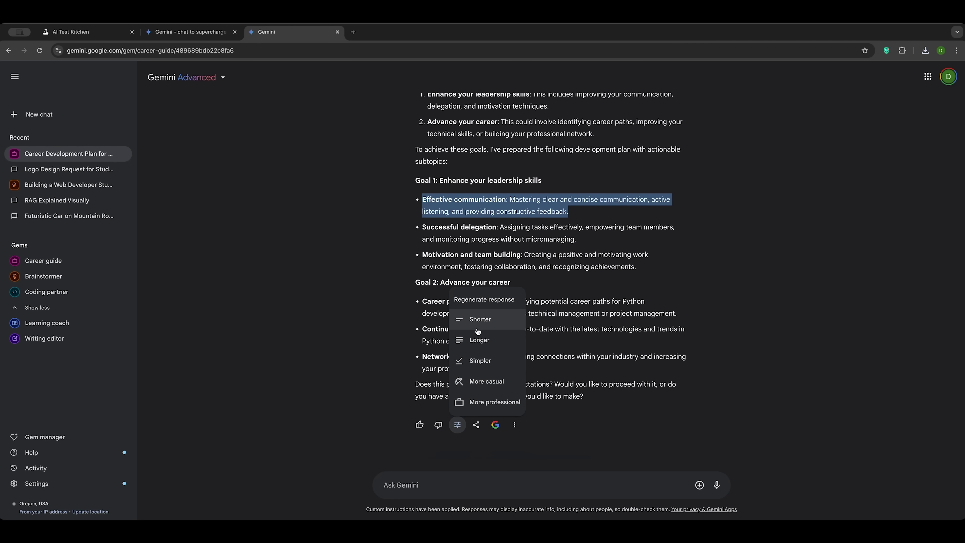
left_click(476, 344)
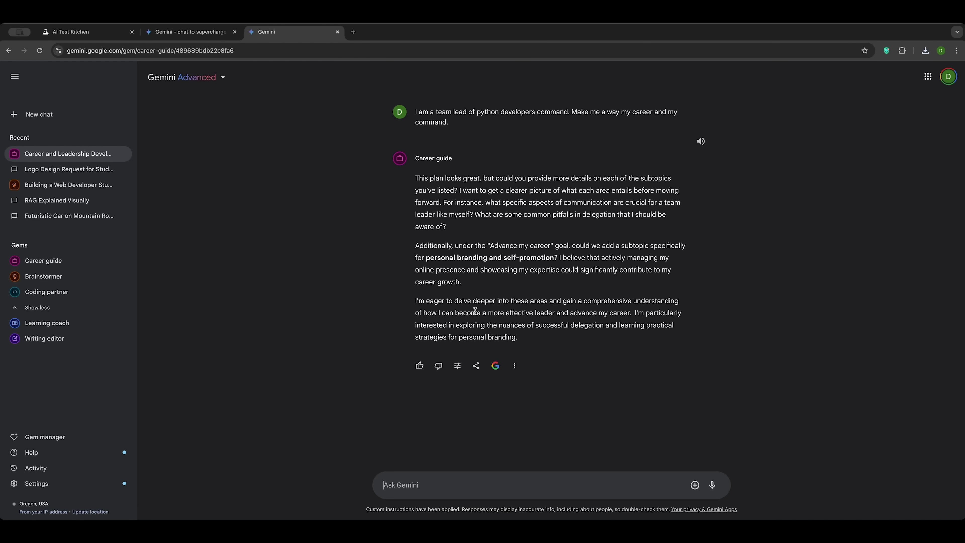
left_click(457, 365)
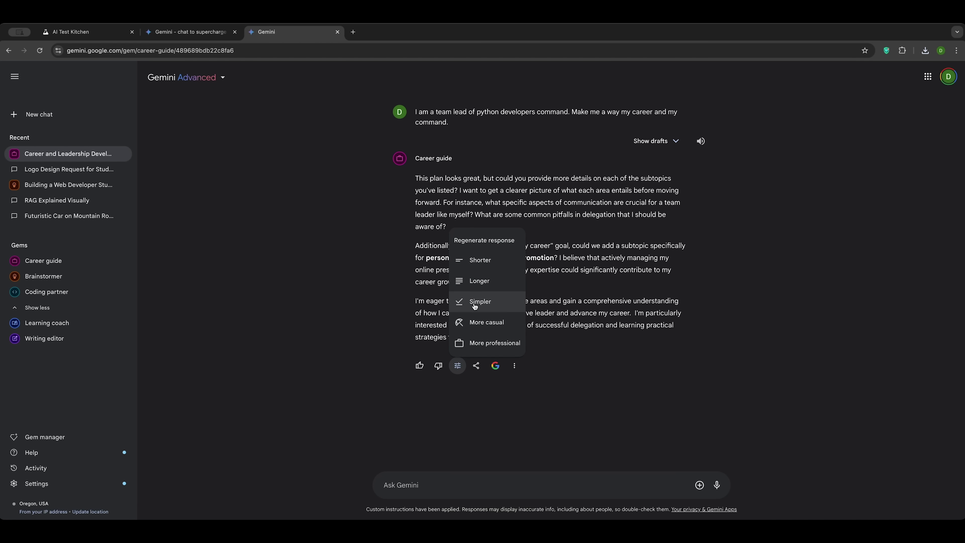
left_click(477, 323)
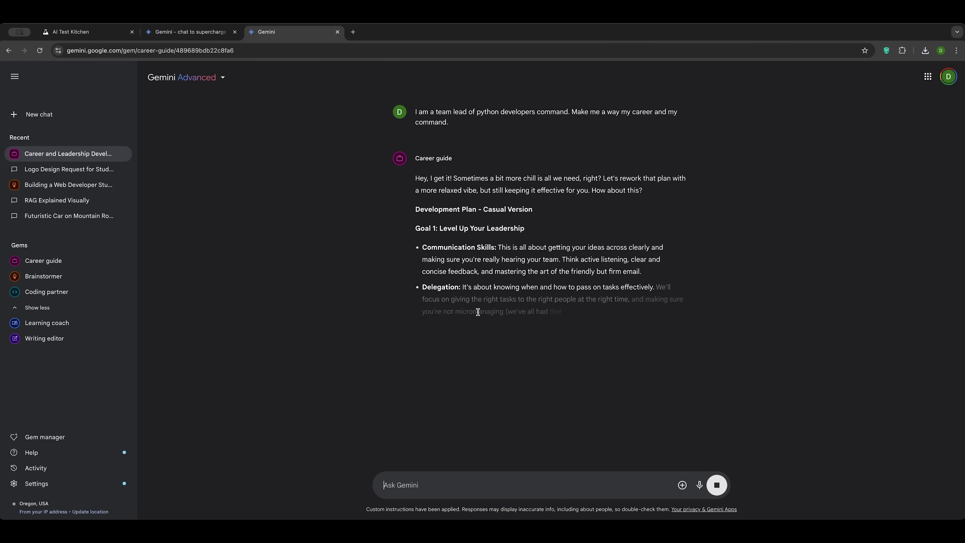
scroll(461, 415, "down", 3)
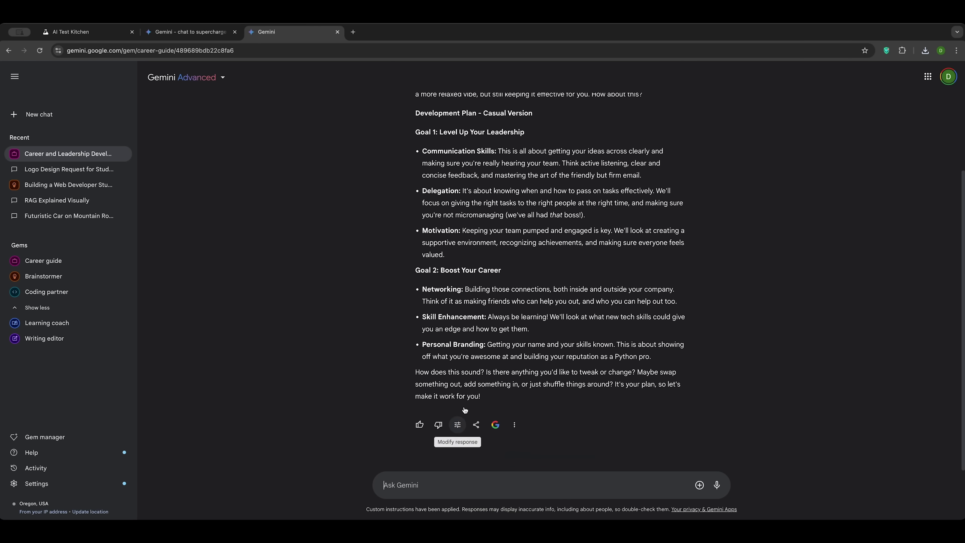
left_click(458, 424)
left_click(476, 401)
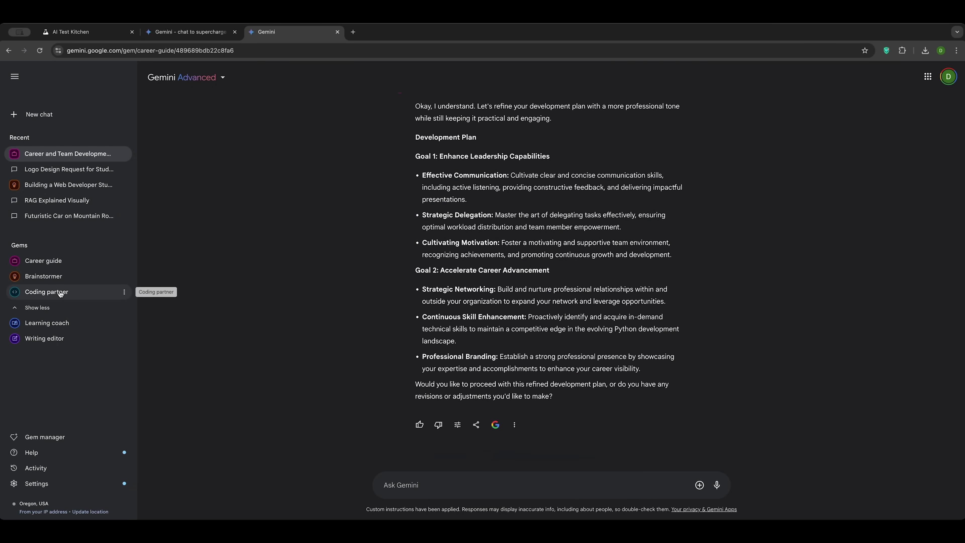
- Send the Django e-commerce prompt to Coding partner, then request 'make settings.py'
left_click(68, 292)
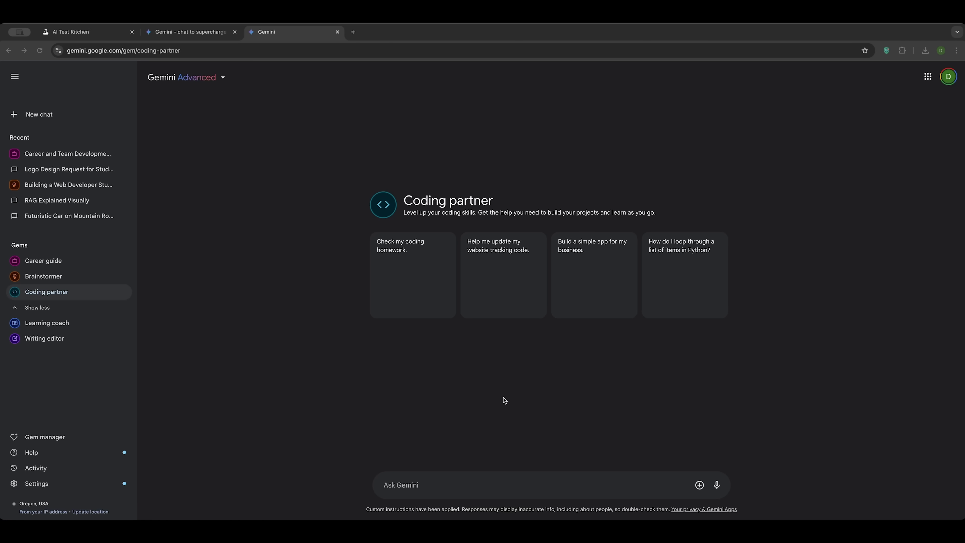
left_click(493, 494)
key("ctrl+v")
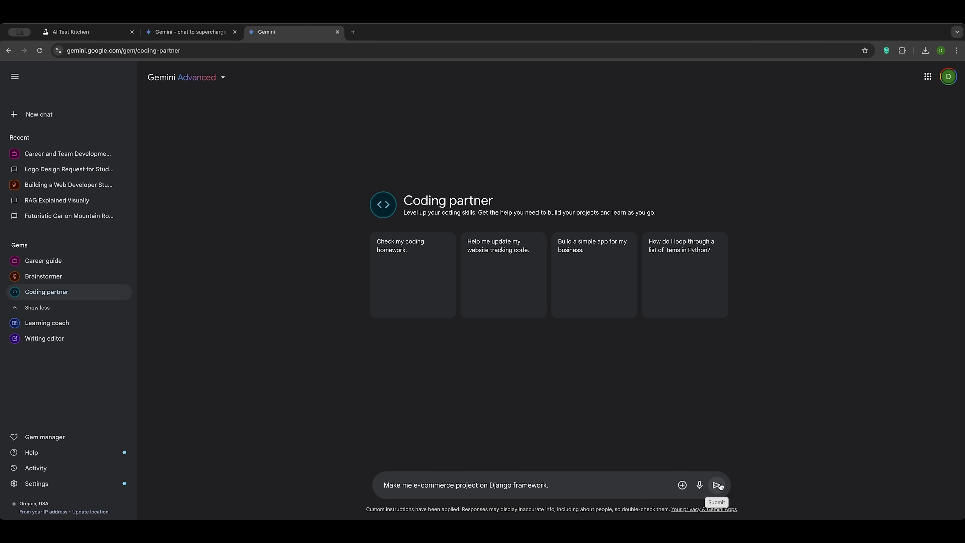
left_click(718, 485)
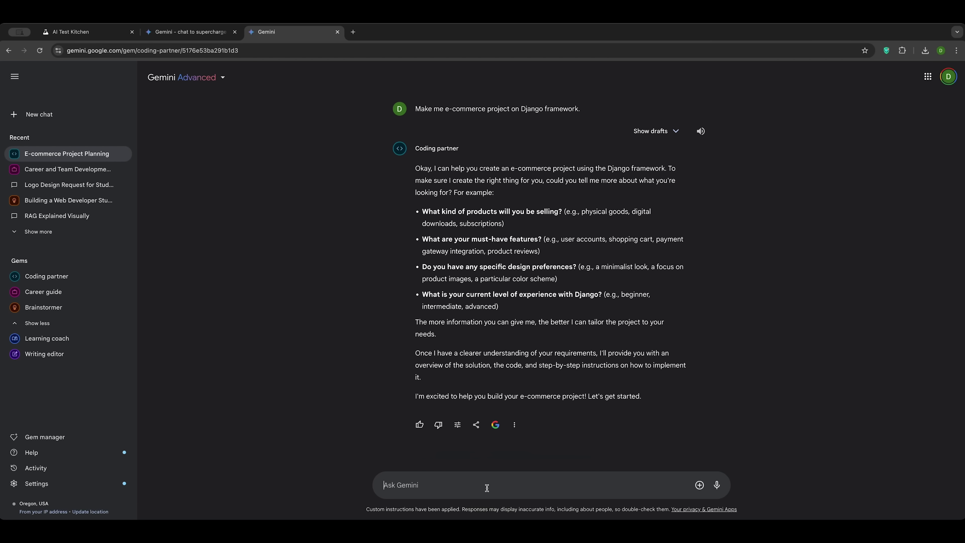
type("make settings.py")
key("Return")
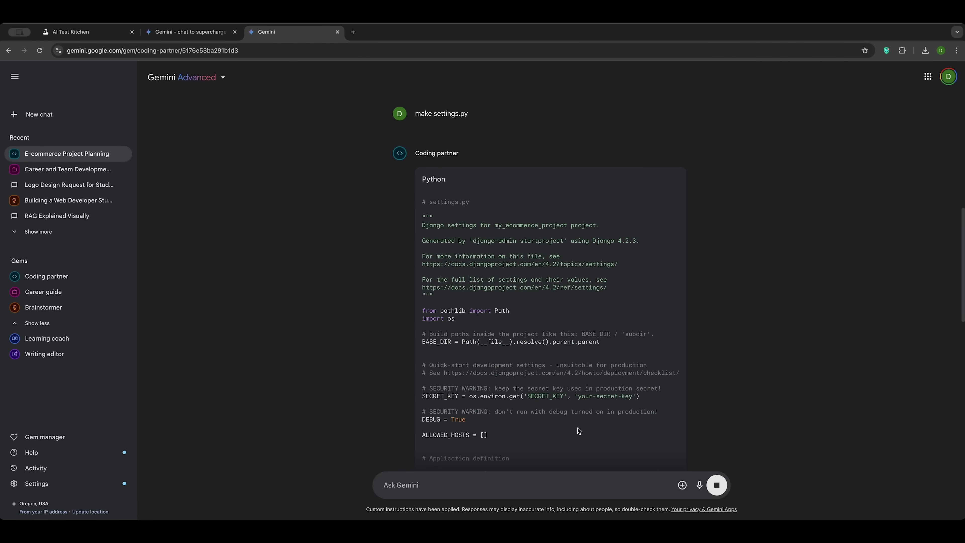
scroll(522, 221, "up", 15)
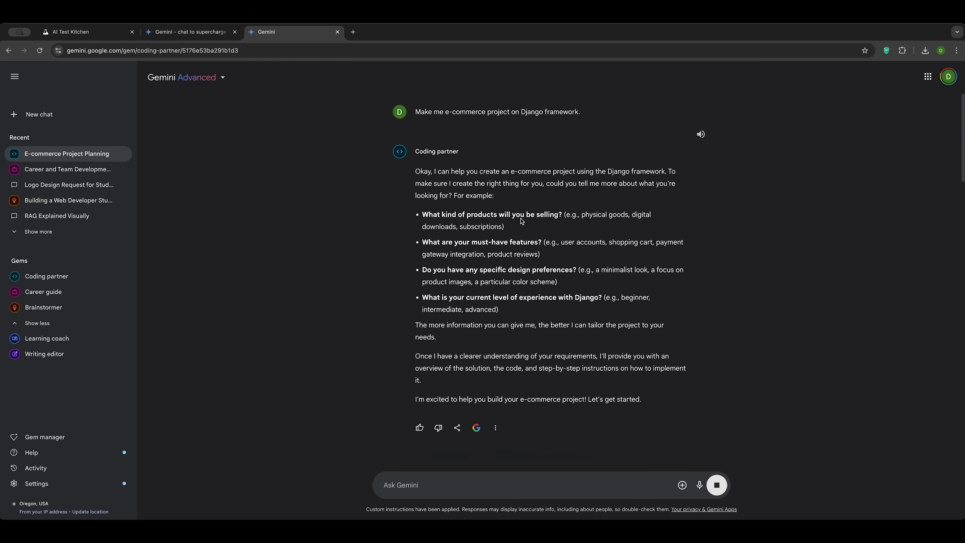
scroll(618, 261, "down", 15)
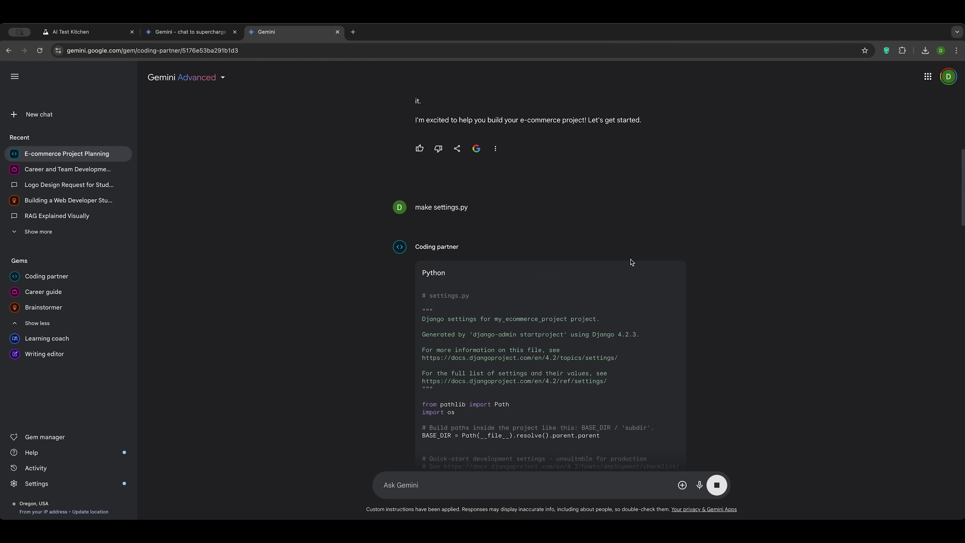
scroll(549, 278, "down", 10)
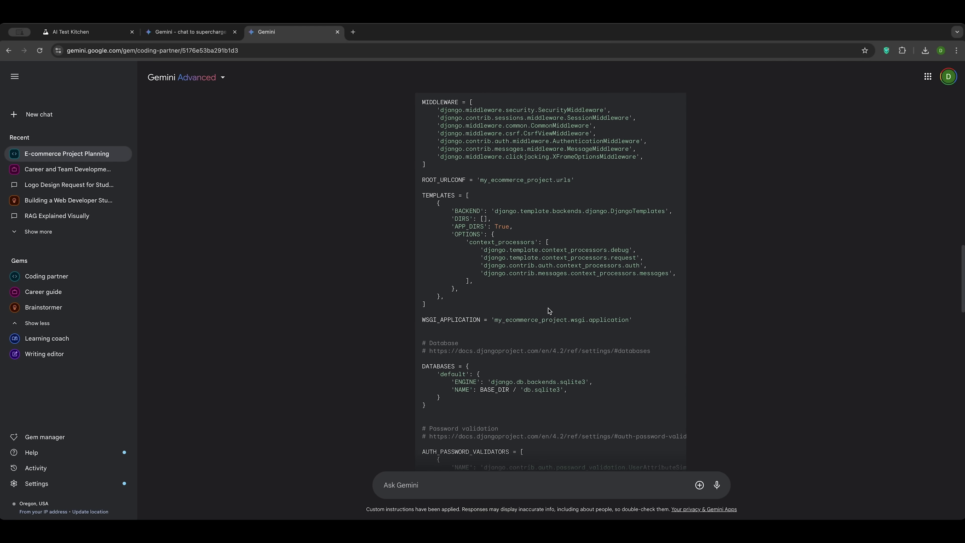
scroll(548, 311, "up", 3)
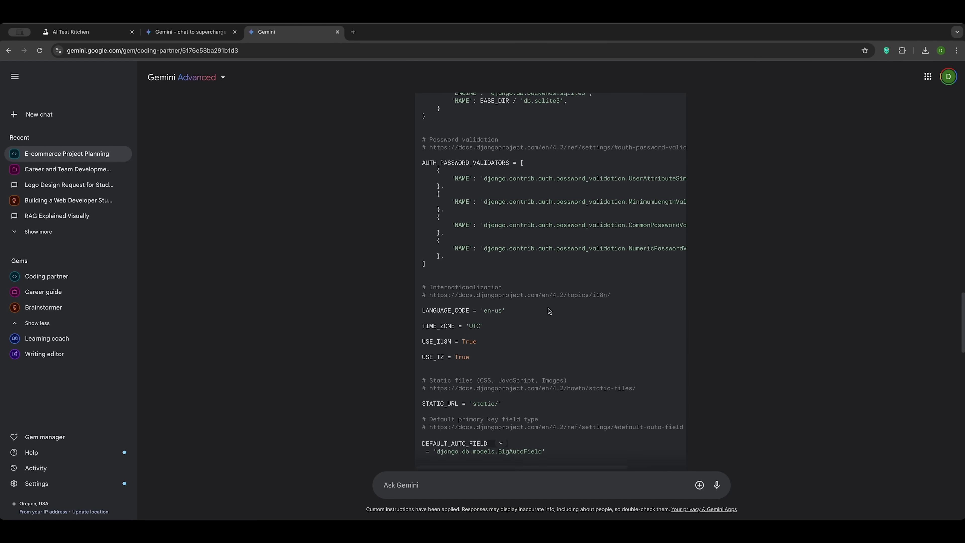
scroll(529, 228, "down", 2)
scroll(529, 229, "down", 1)
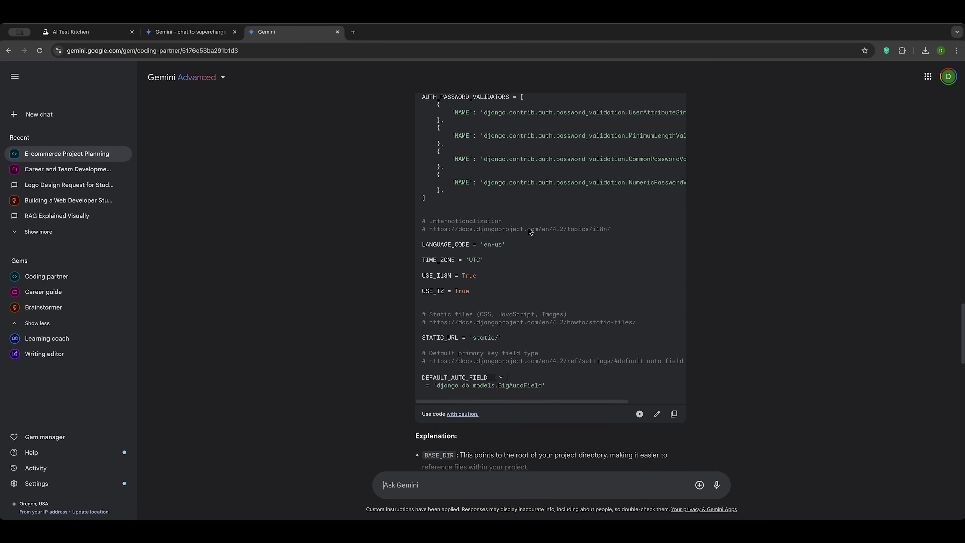
scroll(530, 229, "up", 5)
left_click_drag(560, 214, 443, 198)
scroll(492, 234, "up", 2)
scroll(491, 233, "up", 5)
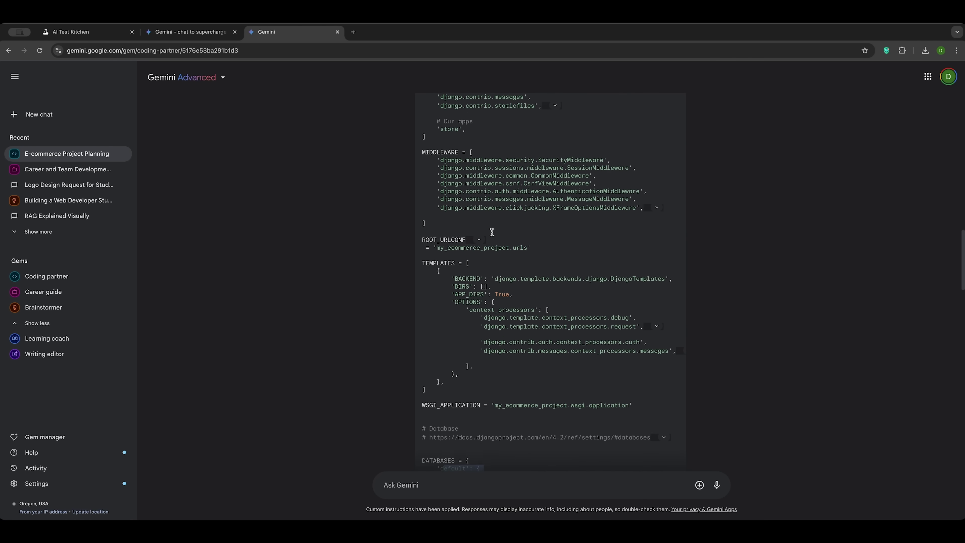
scroll(492, 233, "down", 13)
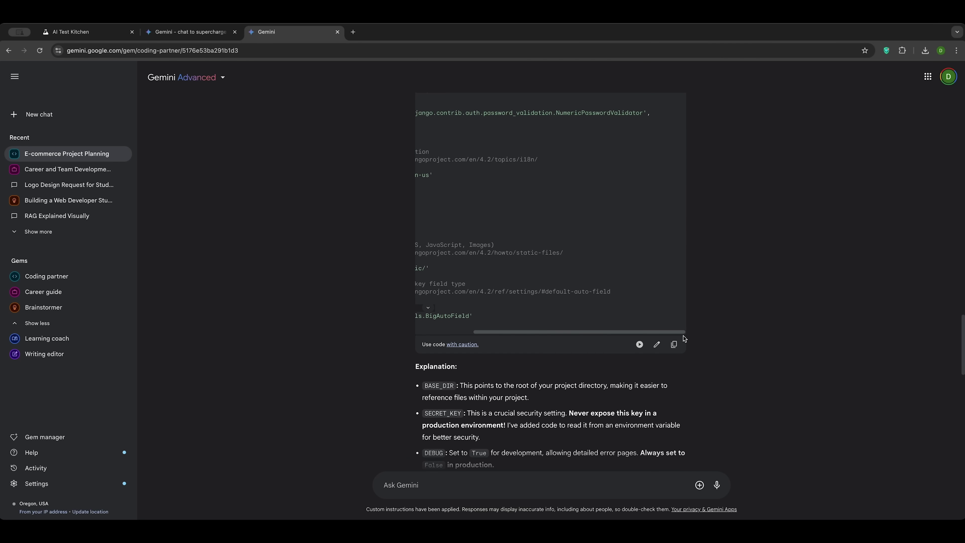
scroll(484, 362, "down", 2)
scroll(472, 296, "down", 5)
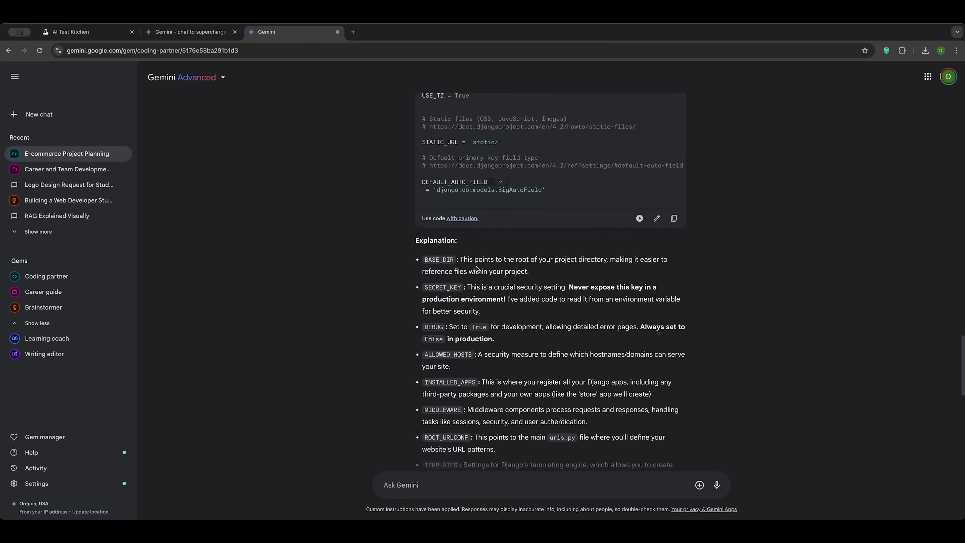
scroll(478, 269, "down", 2)
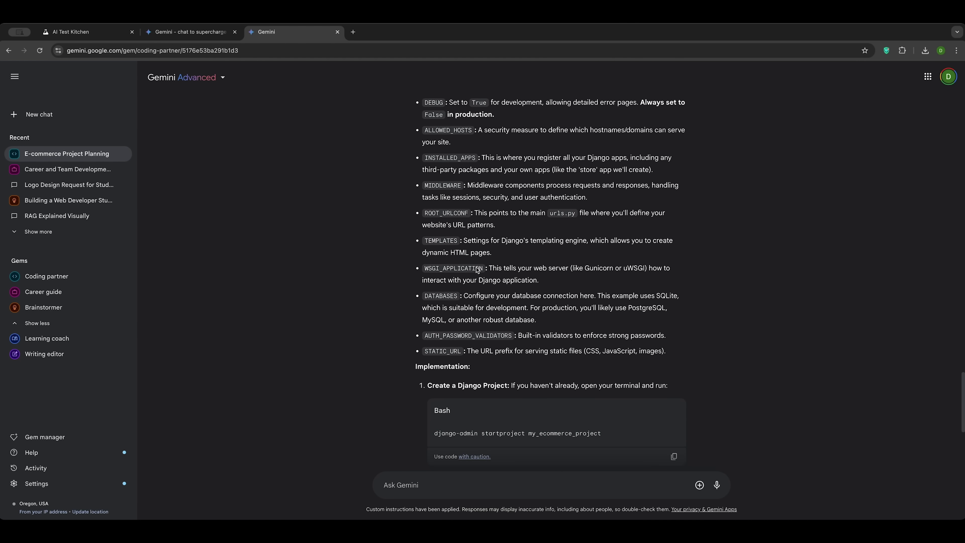
- Ask Coding partner to 'make urls.py' and review the generated code and steps
left_click(419, 488)
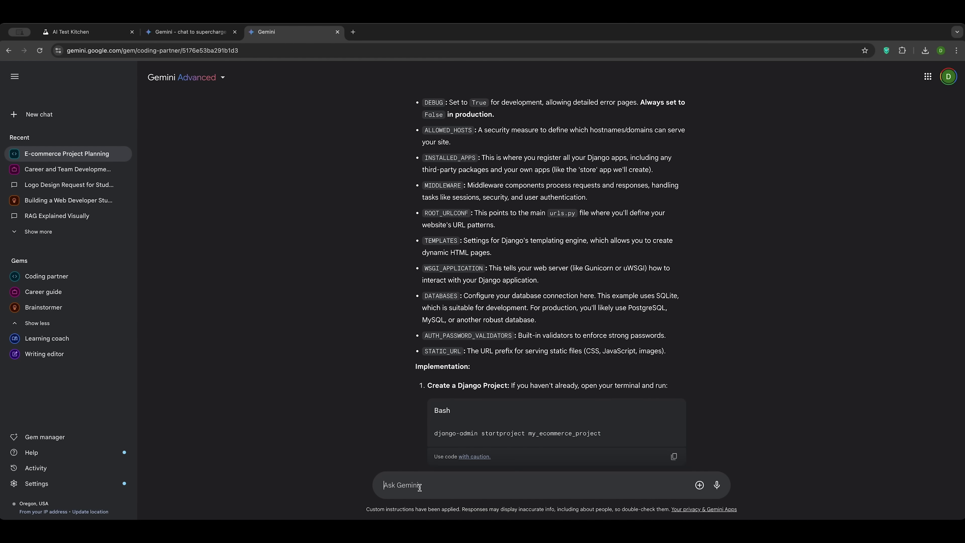
type("make urls.py")
key("Return")
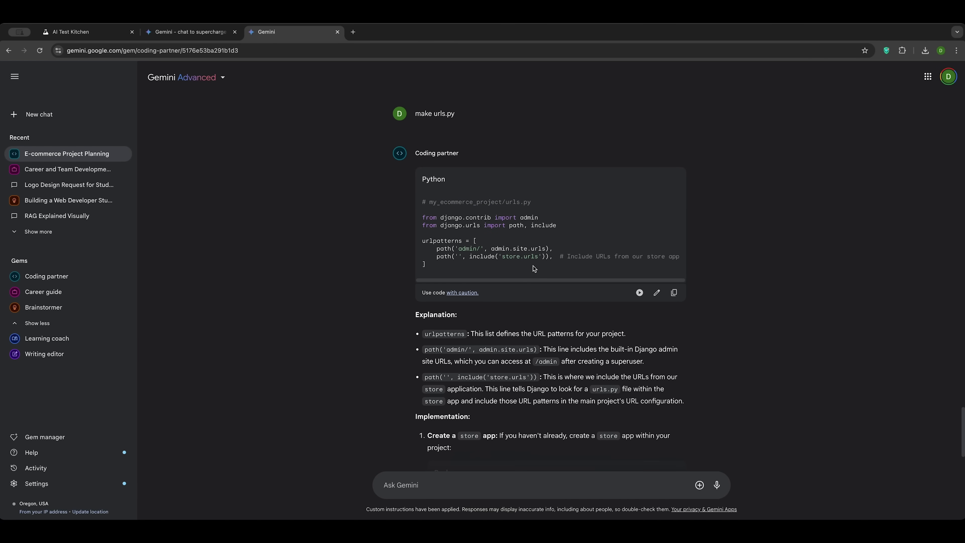
scroll(494, 246, "down", 3)
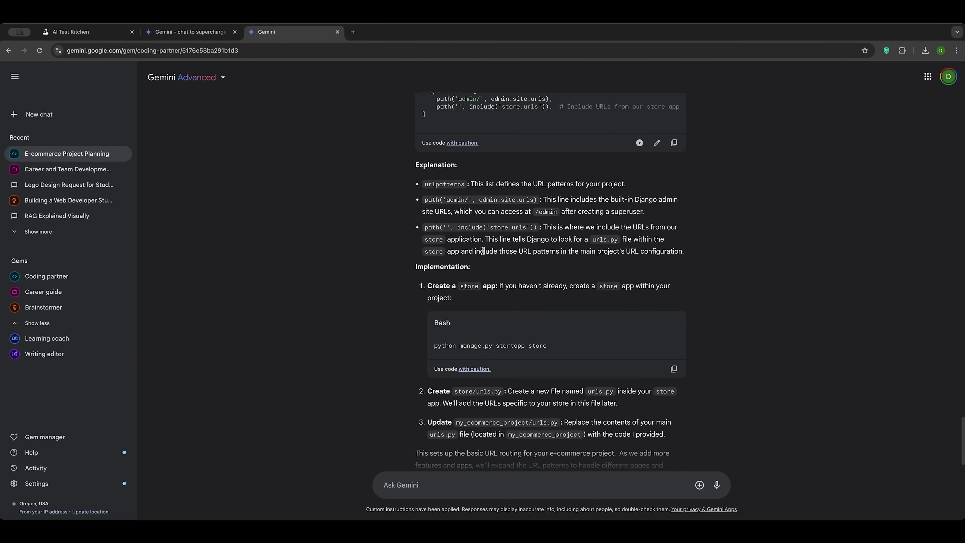
scroll(492, 243, "up", 3)
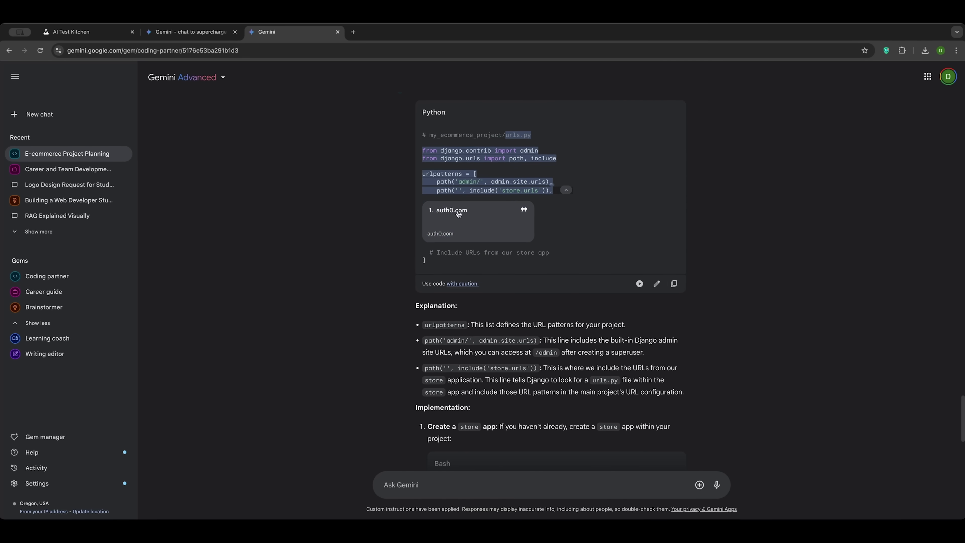
scroll(558, 244, "down", 6)
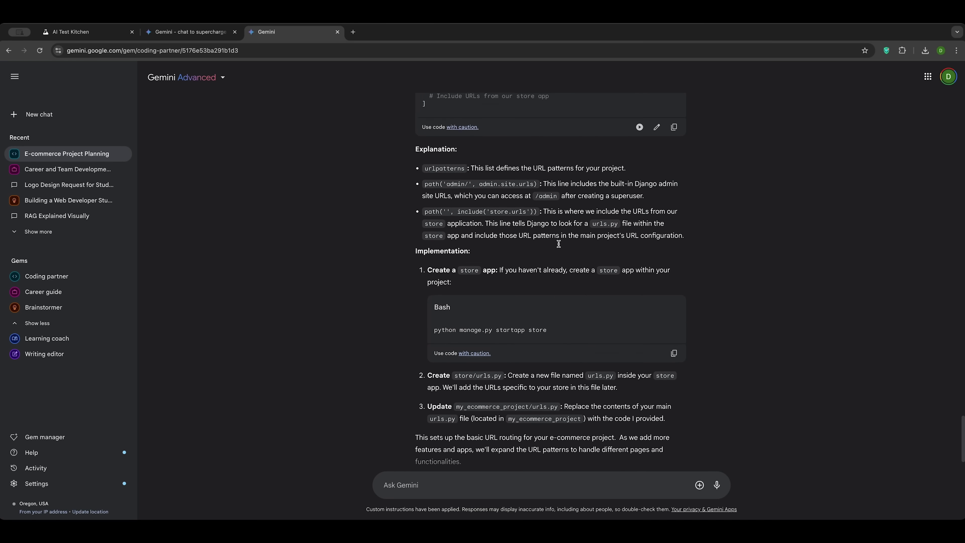
scroll(538, 313, "up", 15)
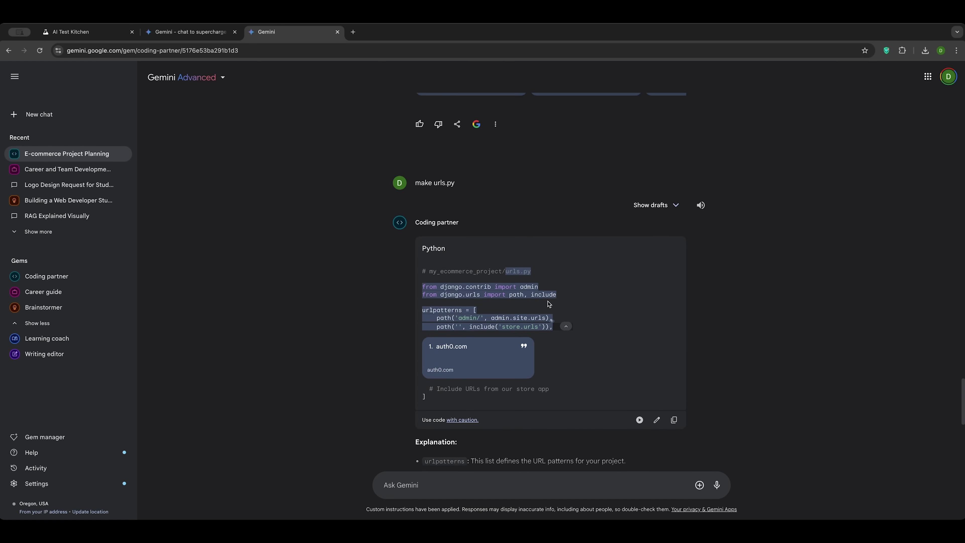
scroll(527, 308, "down", 15)
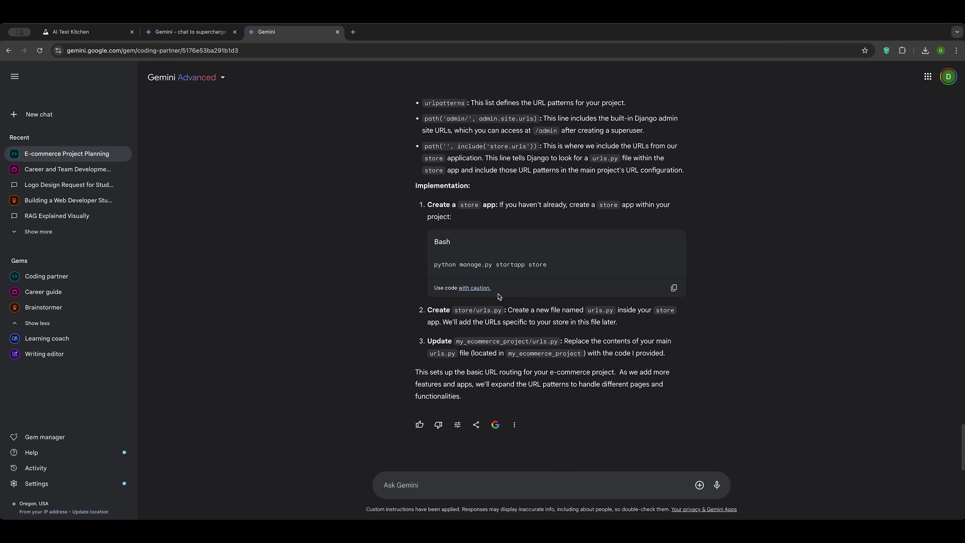
scroll(501, 297, "up", 2)
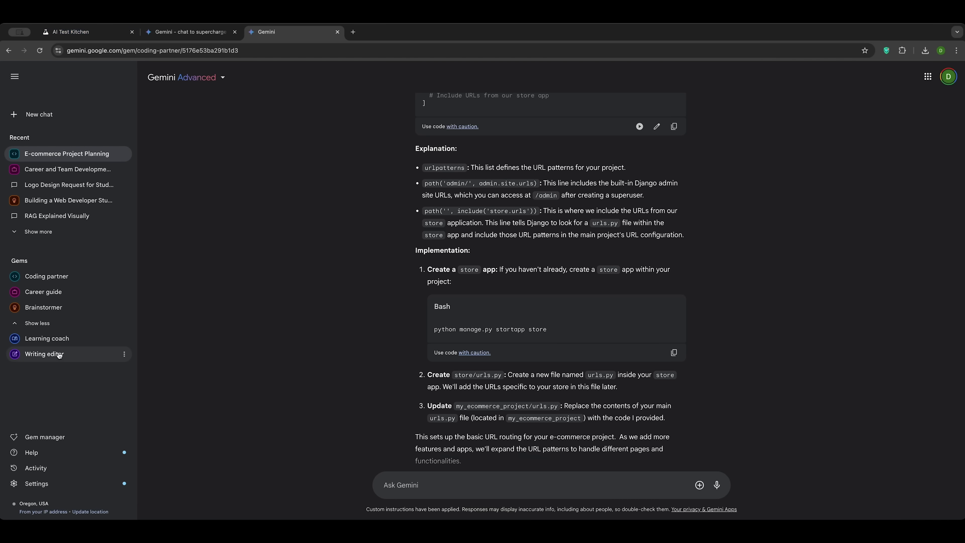
- Ask Learning coach 'What are binary numbers?' and rework the answer to More casual
left_click(59, 339)
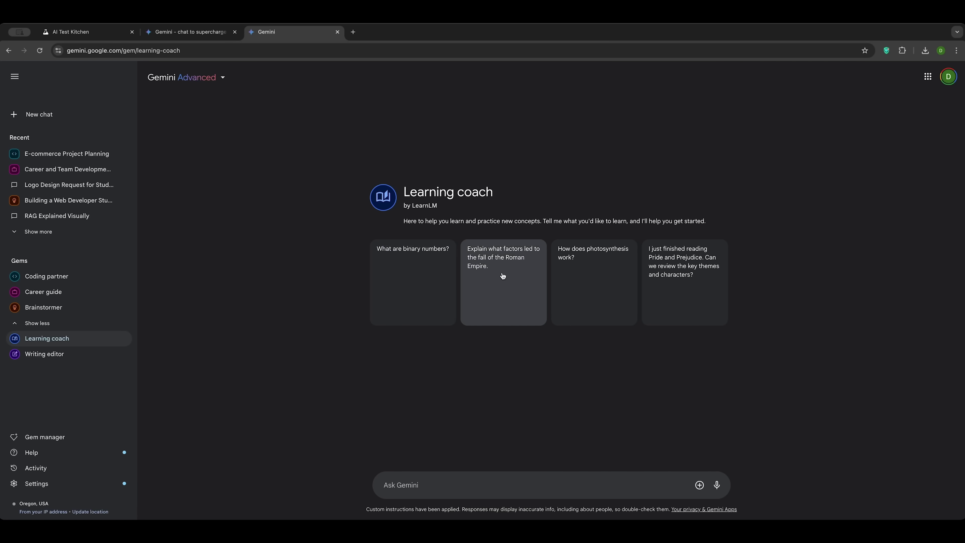
left_click(437, 262)
left_click(718, 486)
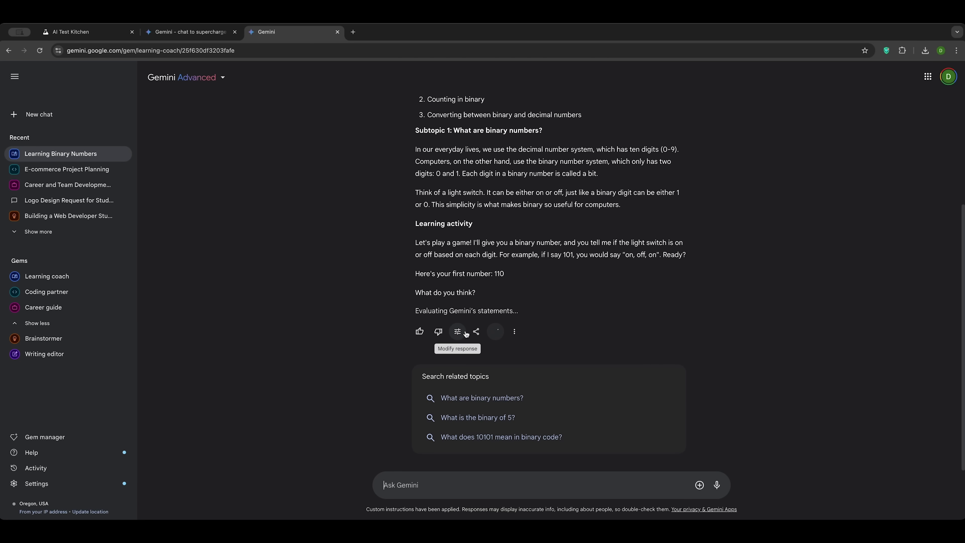
left_click(458, 332)
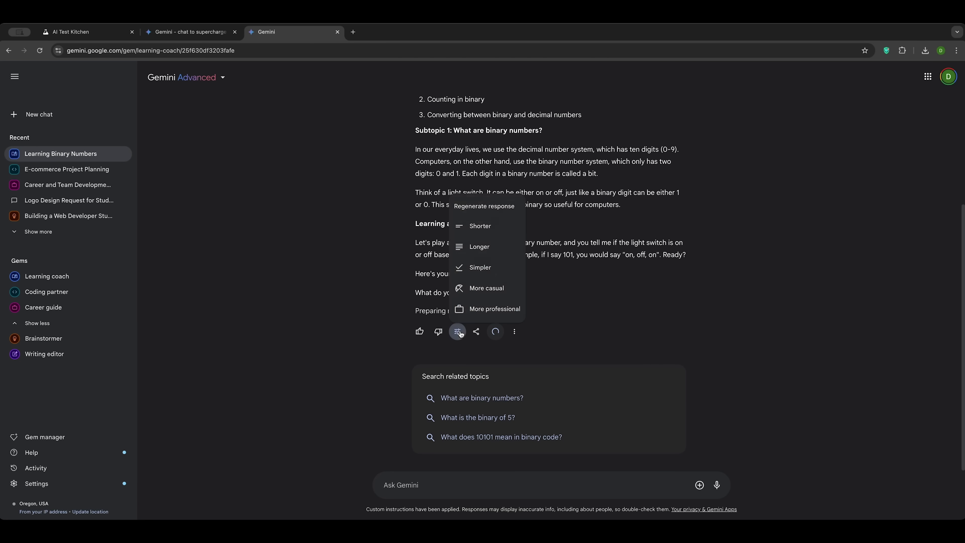
left_click(487, 289)
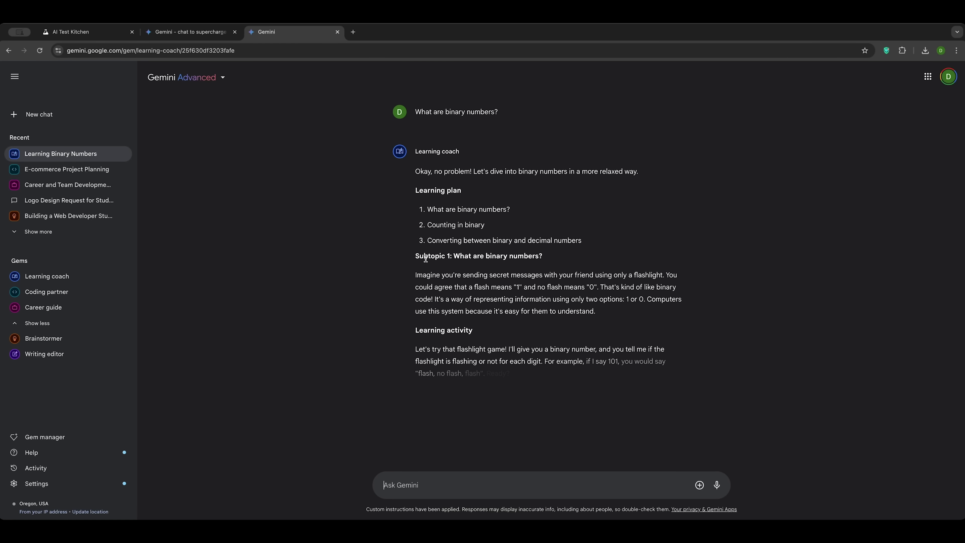
scroll(471, 270, "down", 1)
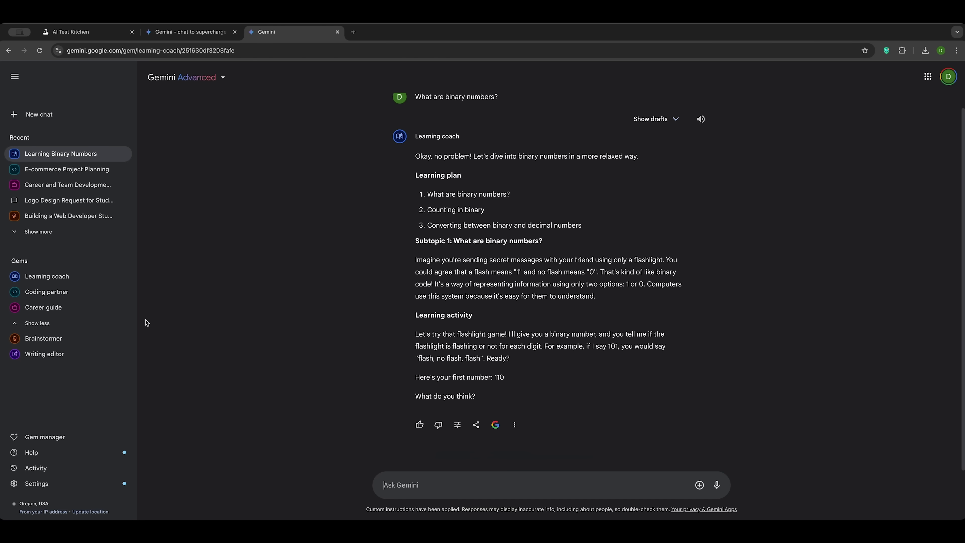
- Open the Writing editor gem, then switch to the AI Test Kitchen tab
left_click(127, 355)
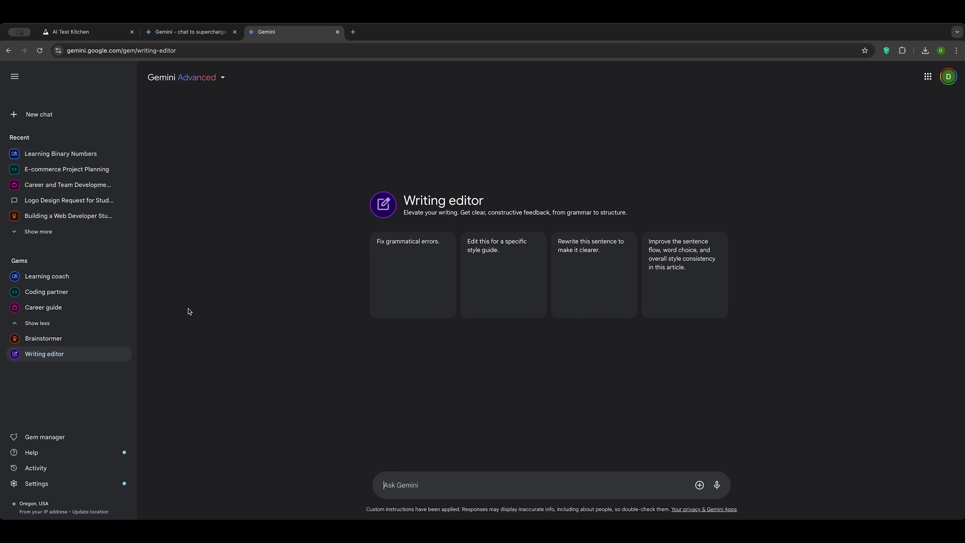
left_click(76, 31)
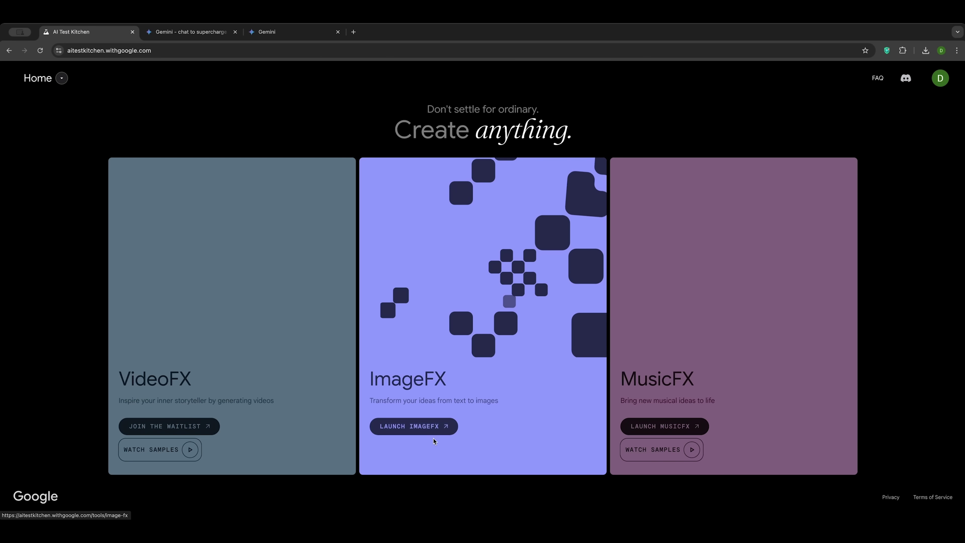
- Copy the futuristic car prompt from its Gemini chat and generate ImageFX images from it
left_click(427, 428)
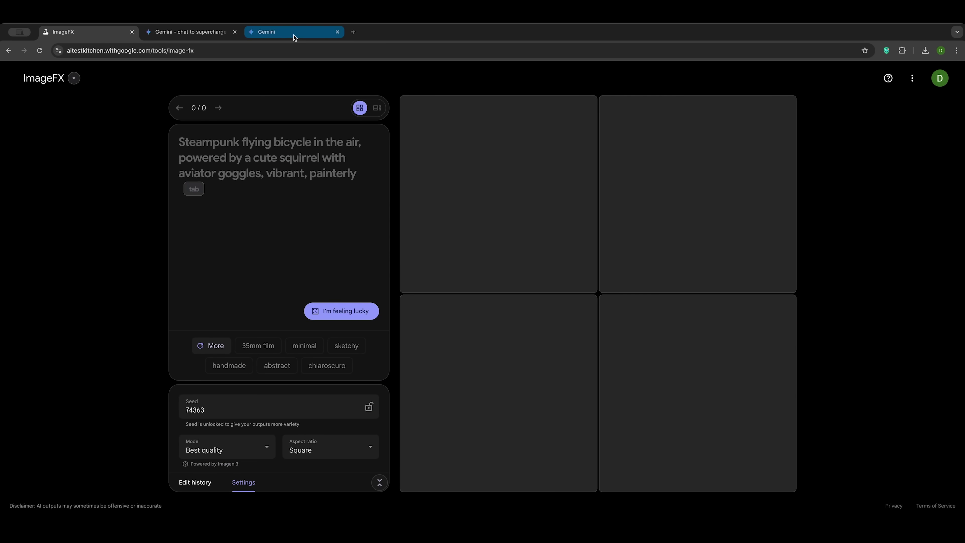
left_click(293, 34)
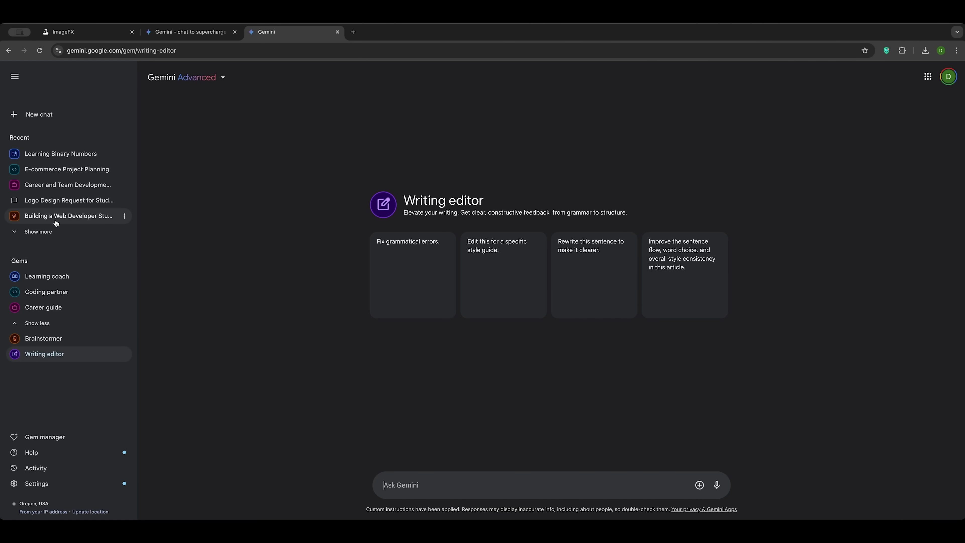
left_click(60, 201)
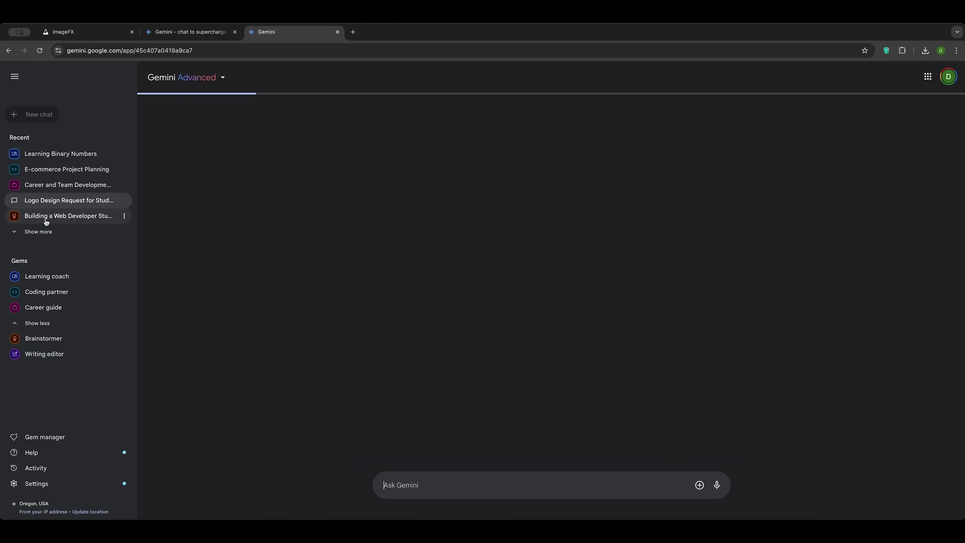
left_click(37, 231)
left_click(53, 267)
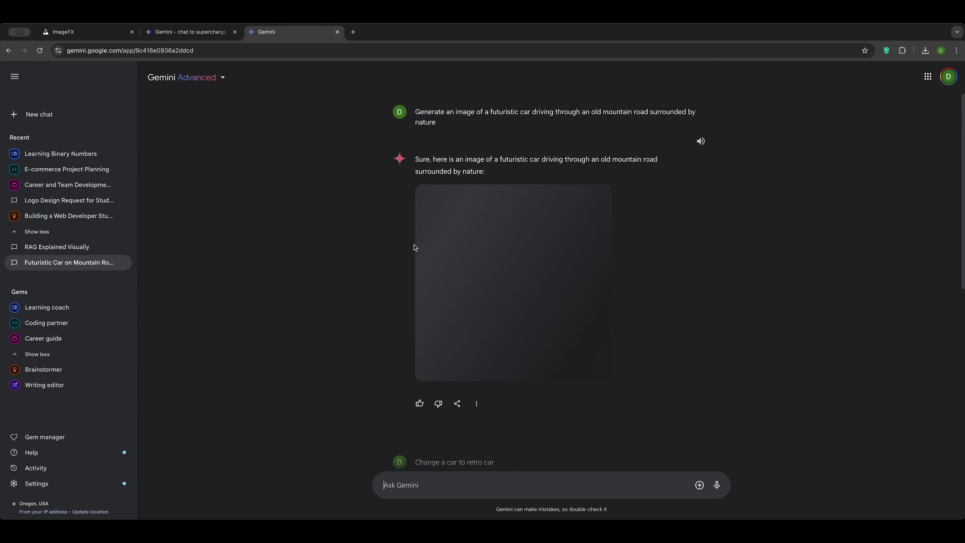
left_click_drag(438, 123, 390, 108)
key("ctrl+c")
left_click(114, 32)
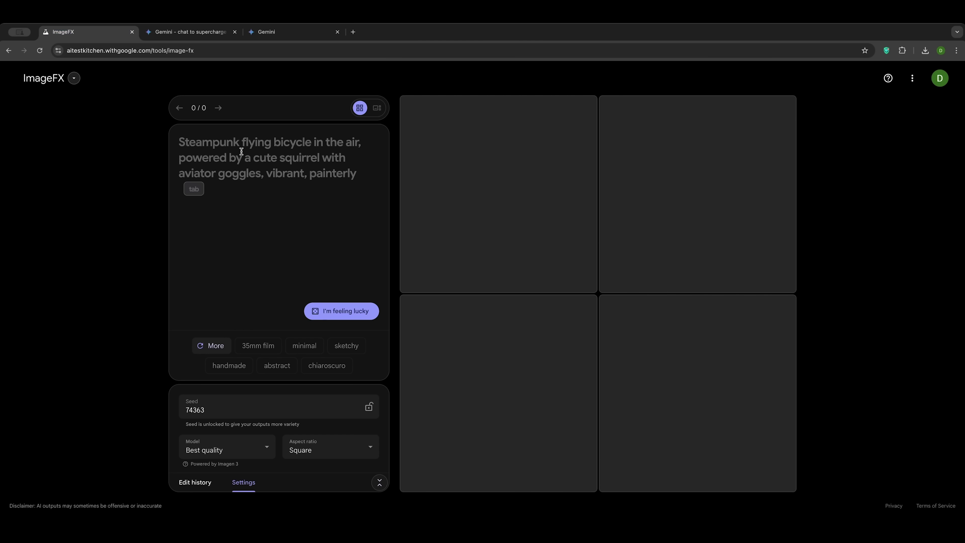
key("ctrl+v")
left_click(359, 311)
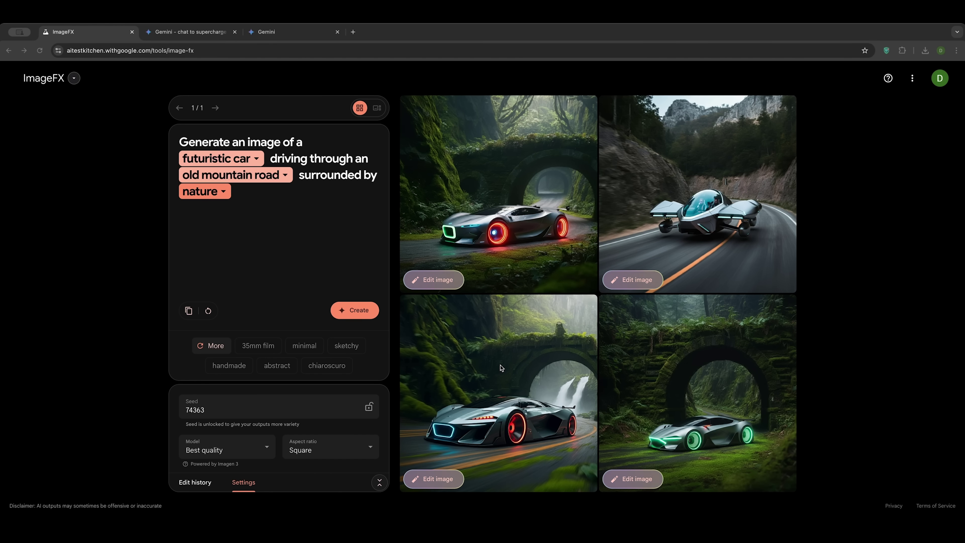
- Mask the tunnel arch on the first car image and generate a 'change the bridge' edit
left_click(435, 279)
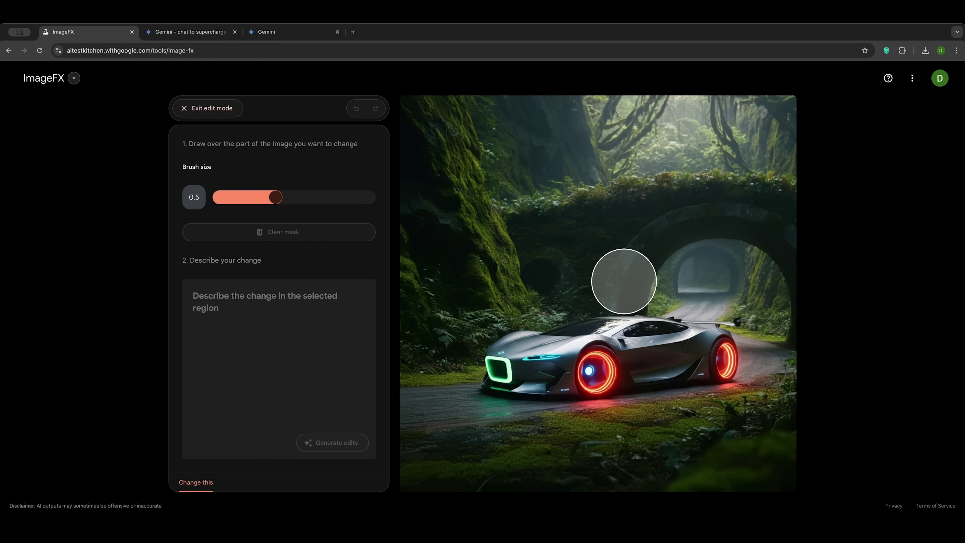
left_click_drag(704, 274, 706, 264)
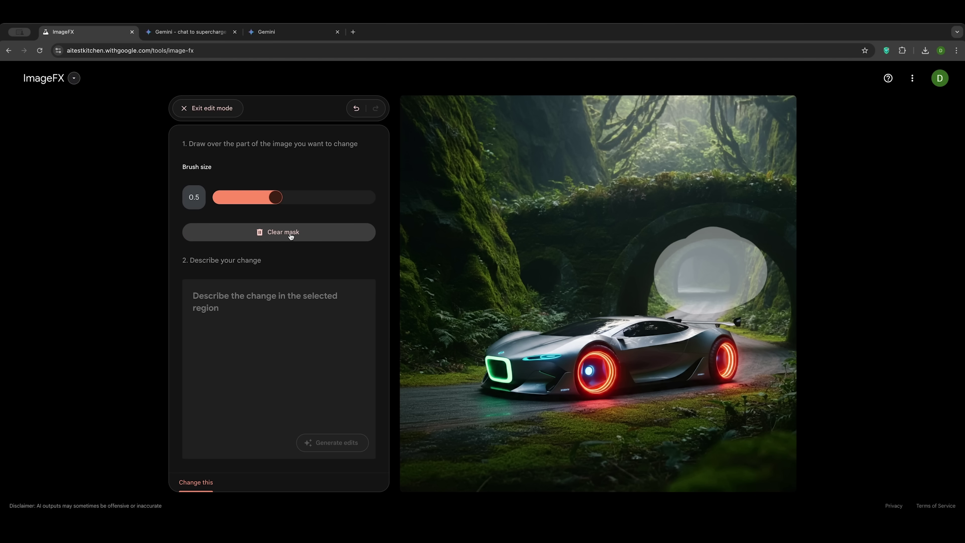
left_click(291, 235)
mouse_move(726, 276)
left_mouse_down()
mouse_move(674, 258)
mouse_move(659, 280)
mouse_move(733, 227)
mouse_move(648, 266)
mouse_move(782, 298)
mouse_move(788, 325)
left_mouse_up()
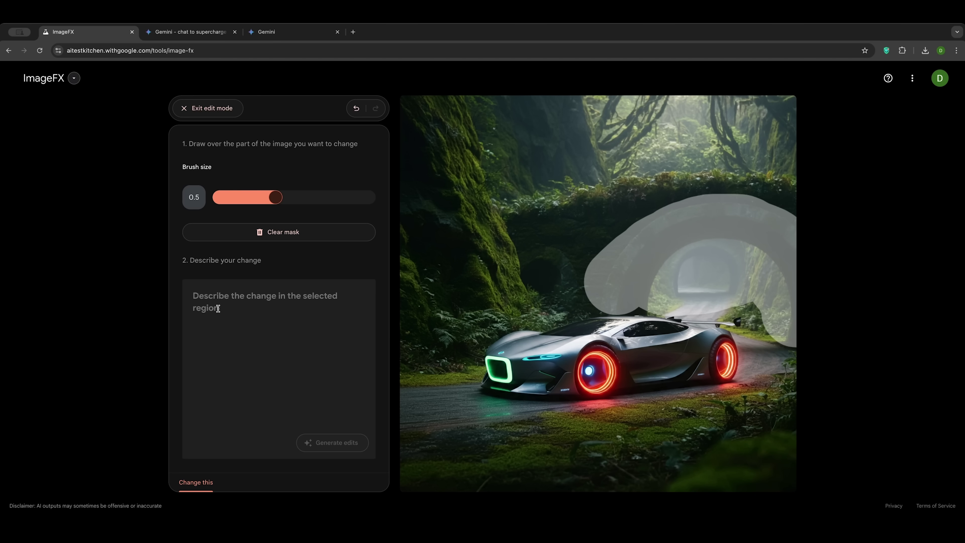
type("change the bridge")
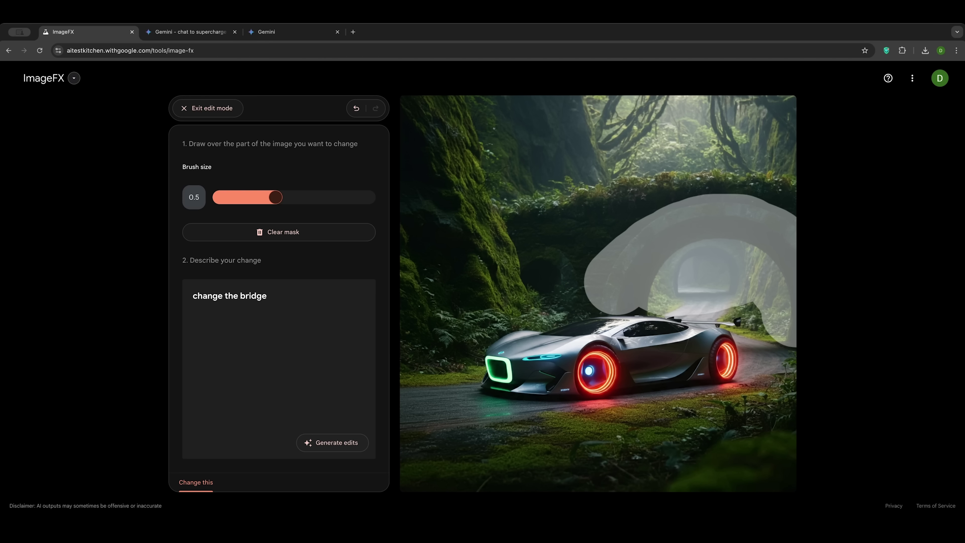
left_click(328, 443)
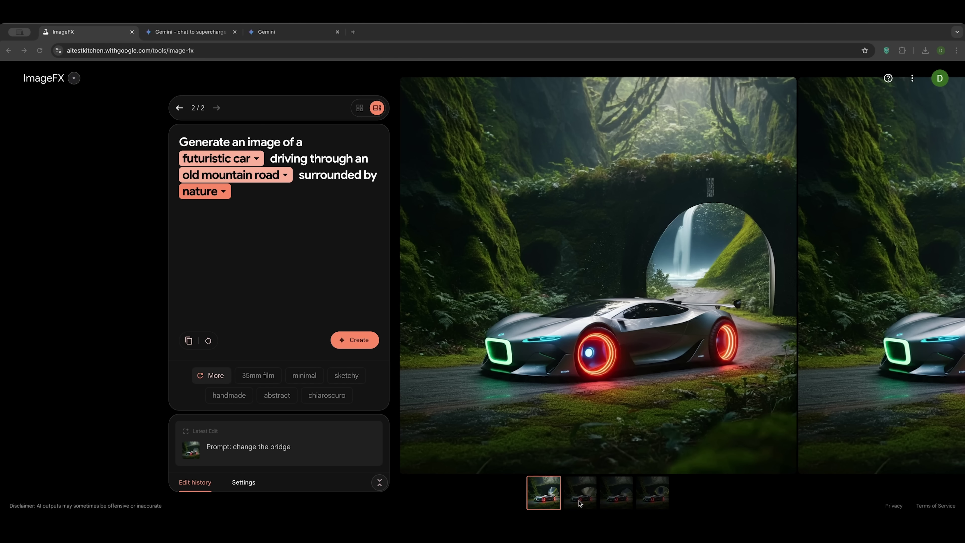
- Browse the four bridge variants, ending on the first one with the waterfall arch
left_click(594, 494)
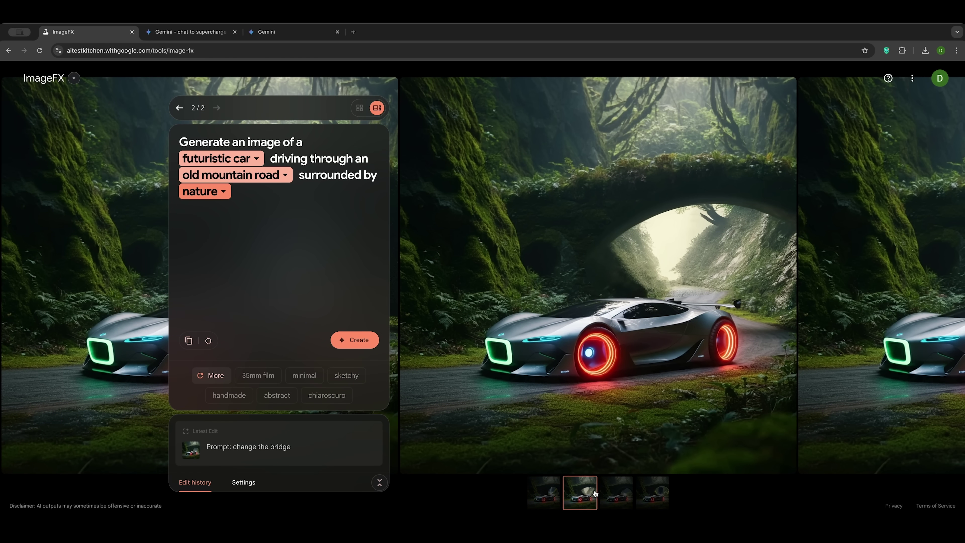
left_click(616, 493)
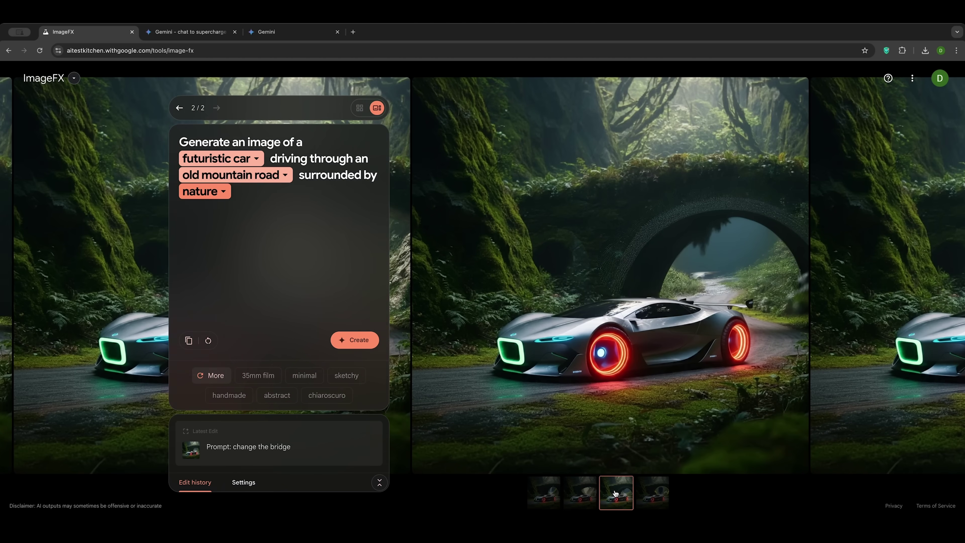
left_click(654, 493)
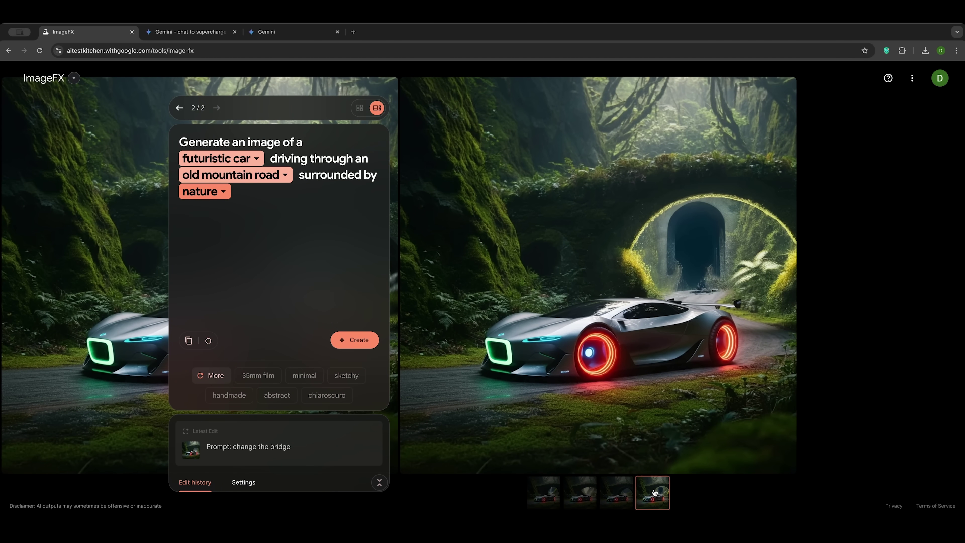
left_click(616, 494)
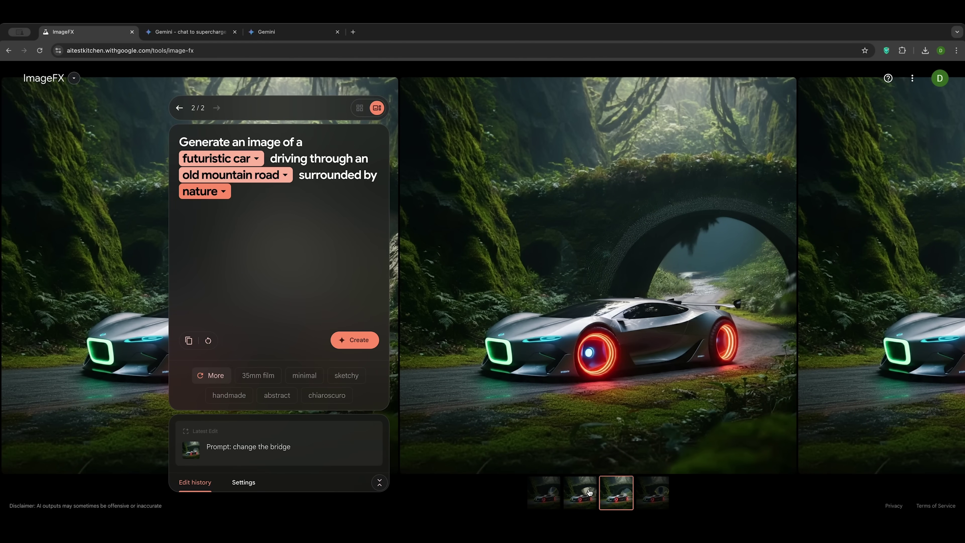
left_click(586, 493)
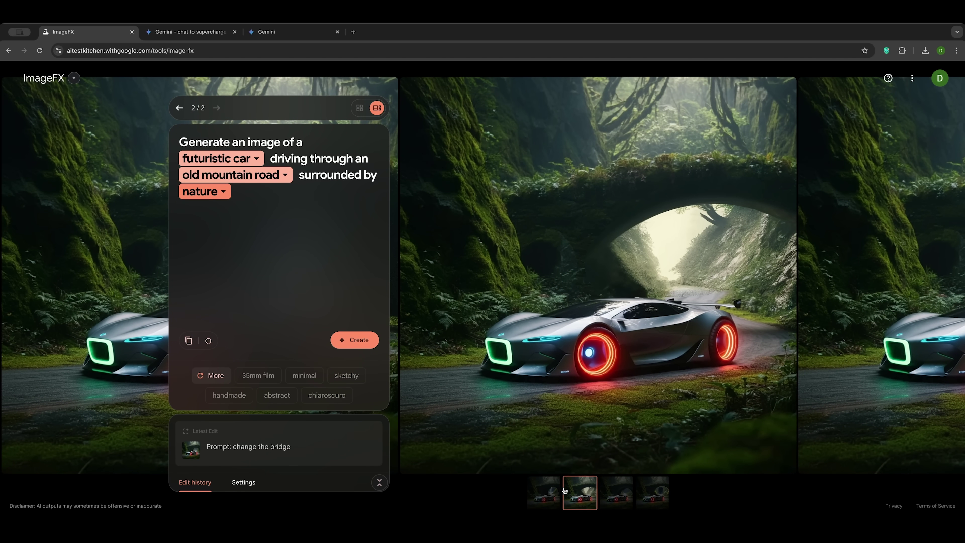
left_click(559, 492)
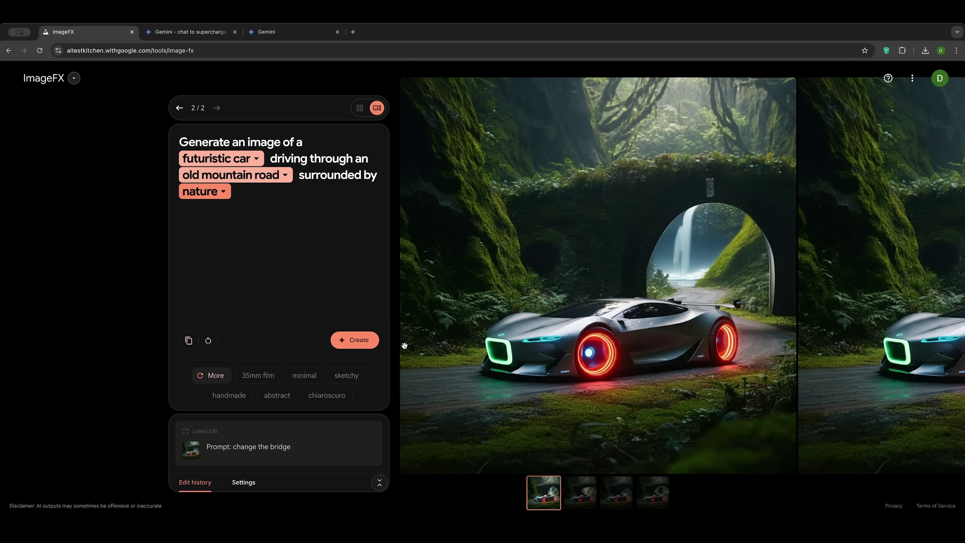
left_click(75, 80)
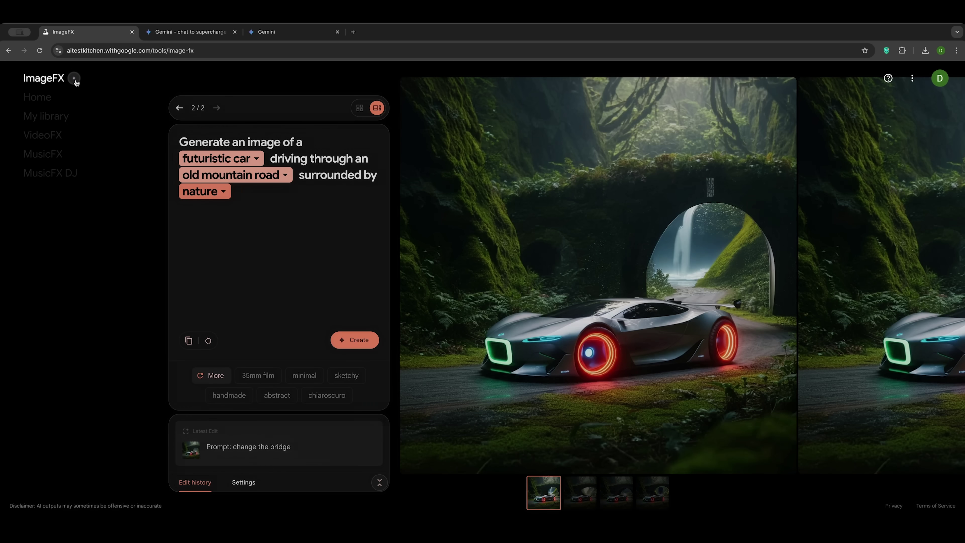
- Generate music in MusicFX from the prompt 'electro - disco relax music for a shorts'
key("Escape")
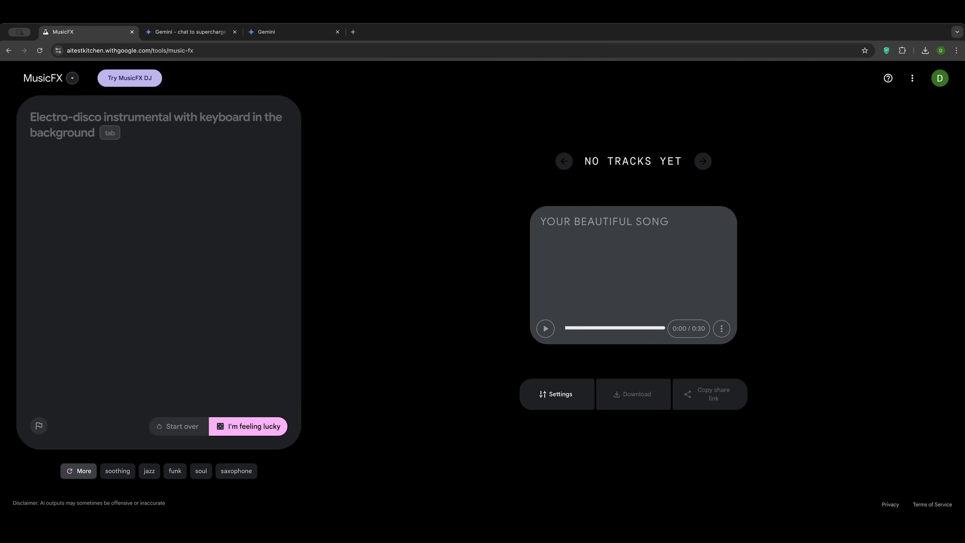
key("super+v")
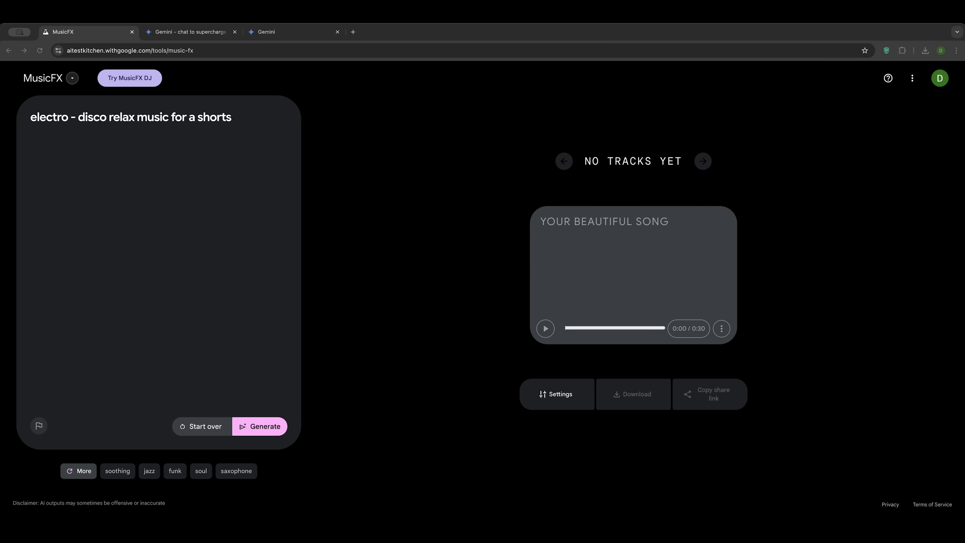
left_click(255, 427)
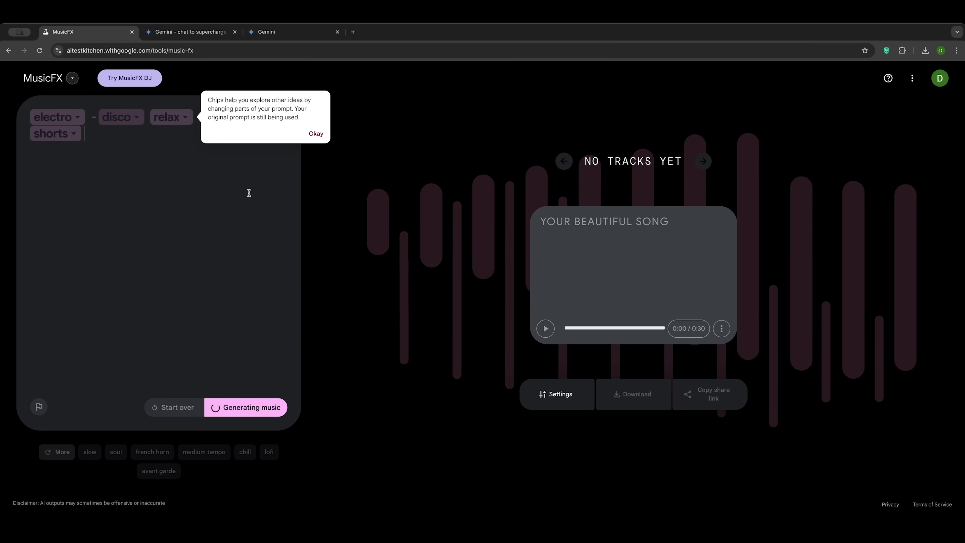
left_click(316, 133)
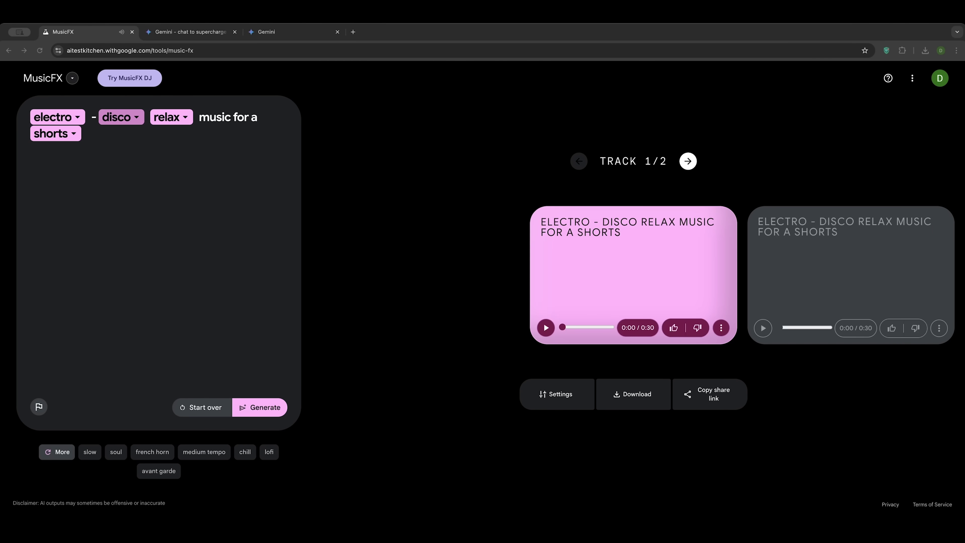
- Preview Track 1 and Track 2 of the generated music, pausing each
left_click(545, 328)
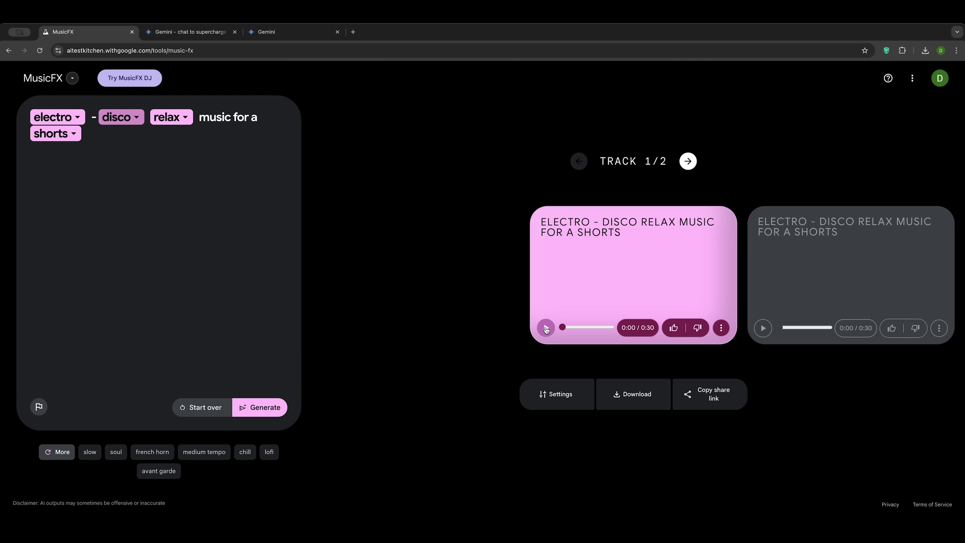
left_click(551, 330)
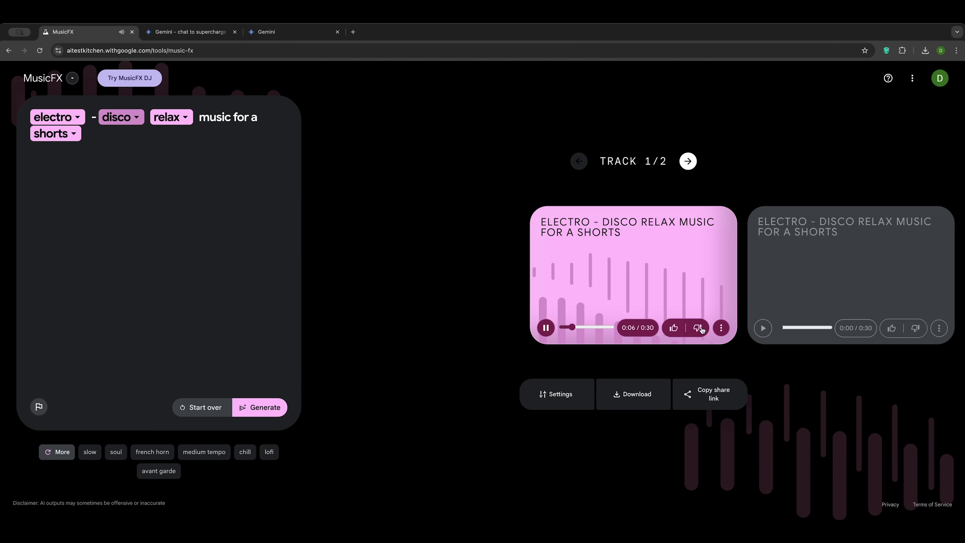
scroll(766, 289, "right", 1)
scroll(742, 297, "left", 1)
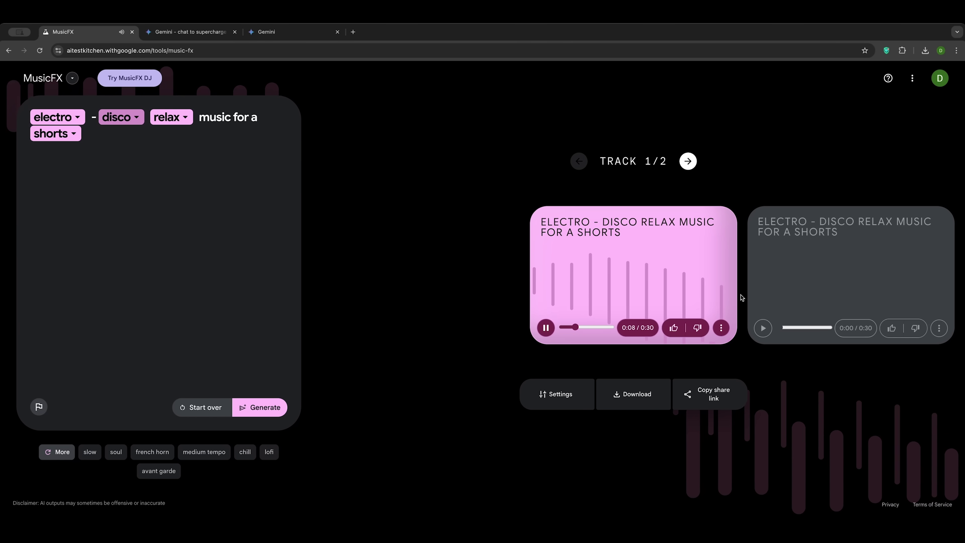
left_click(546, 328)
left_click(687, 162)
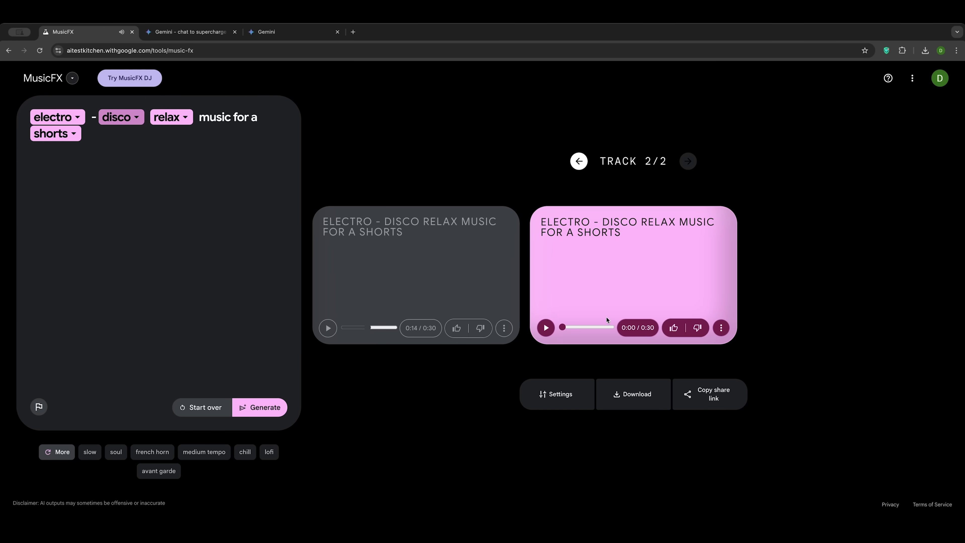
left_click(547, 328)
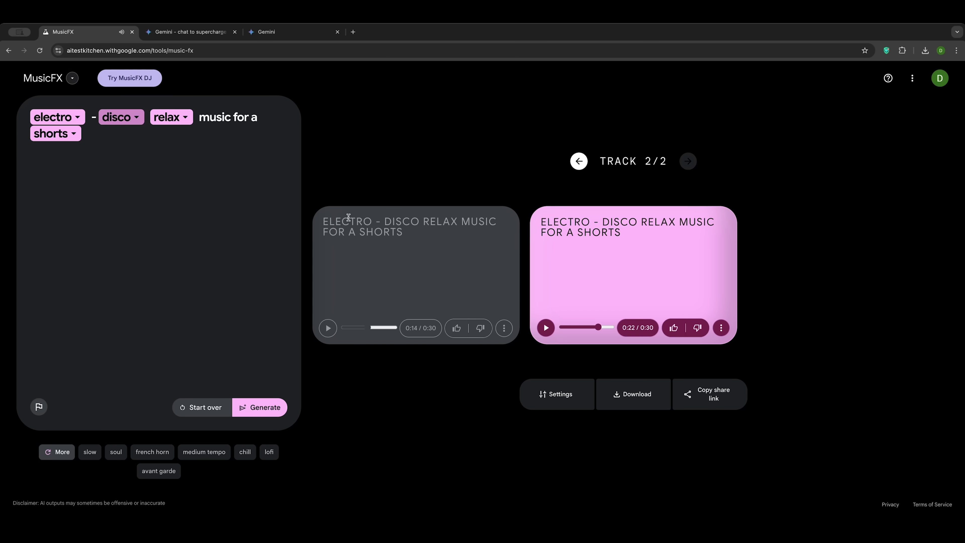
- In MusicFX DJ, add 60s psychedelic rock, squelchy club mix and hard bop jazz, raising trip hop, club mix and jazz weights
left_click(141, 82)
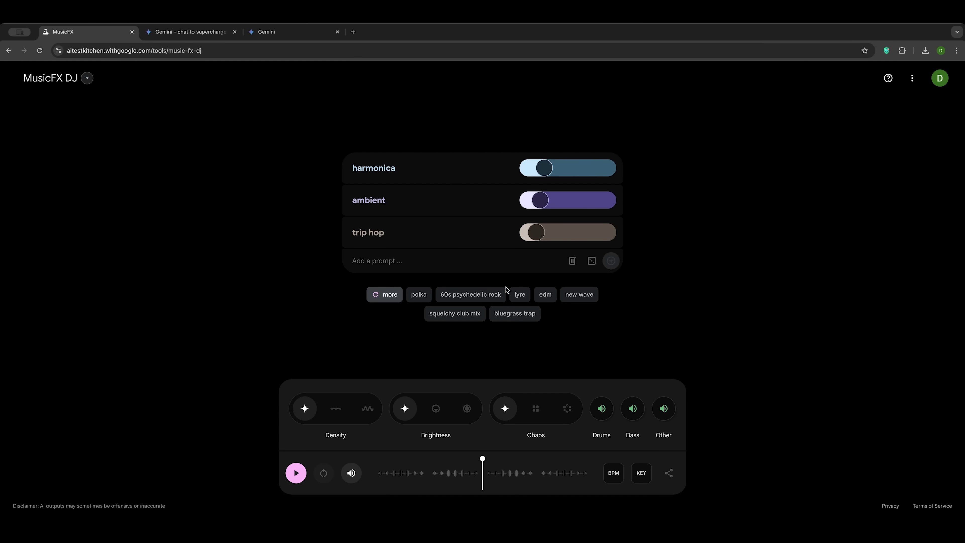
left_click(464, 297)
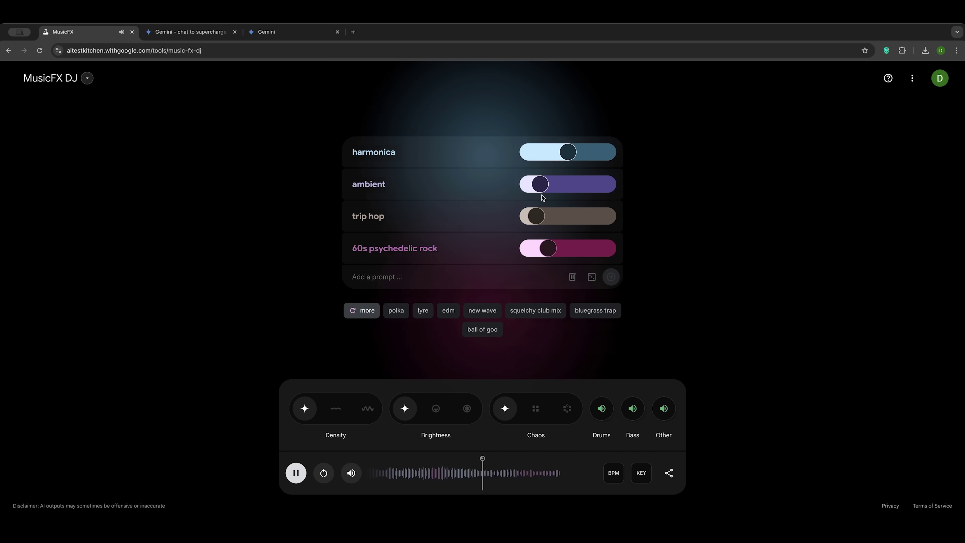
left_click_drag(536, 215, 556, 216)
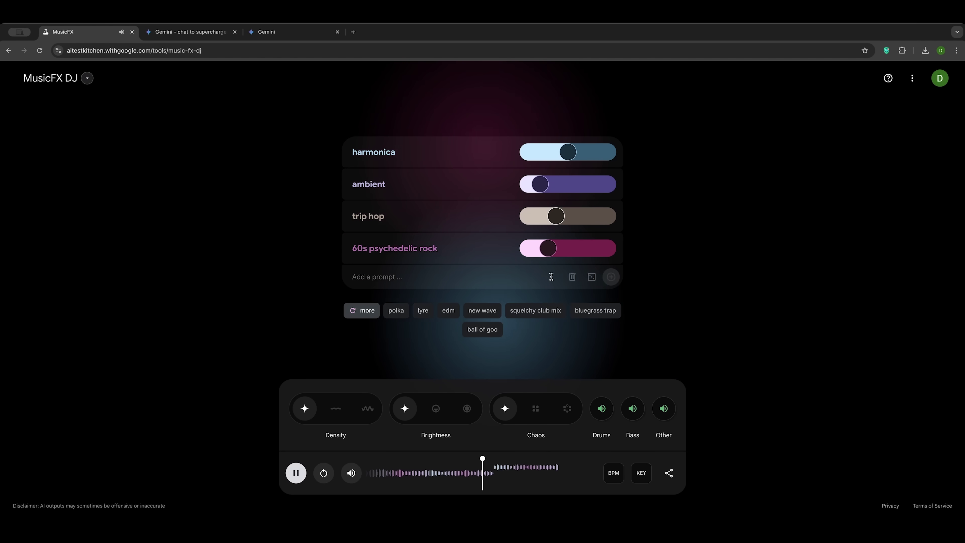
left_click(511, 316)
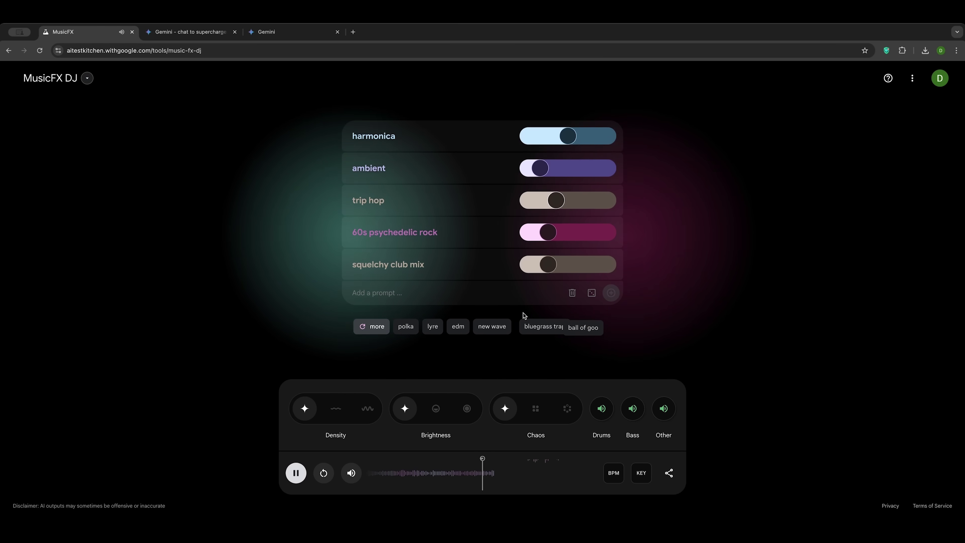
left_click_drag(547, 264, 564, 264)
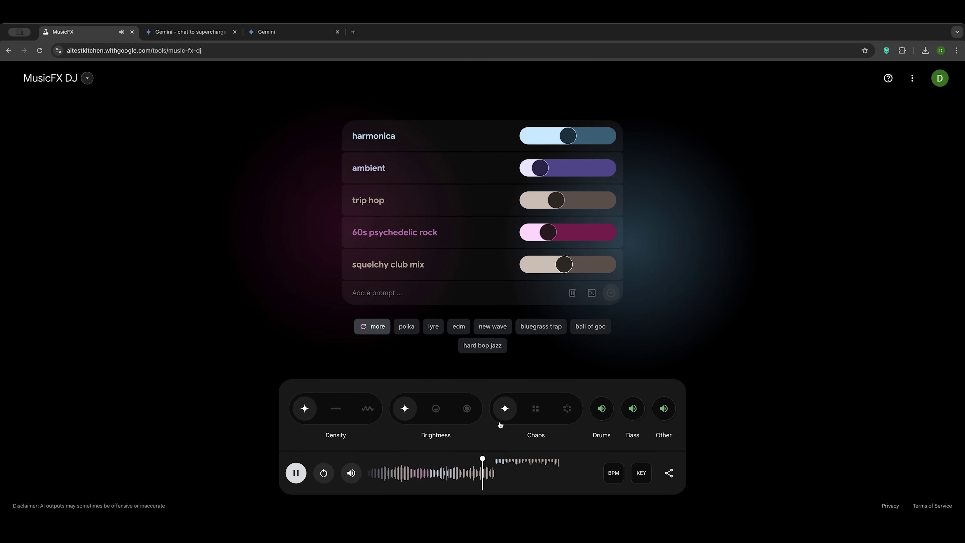
left_click(483, 345)
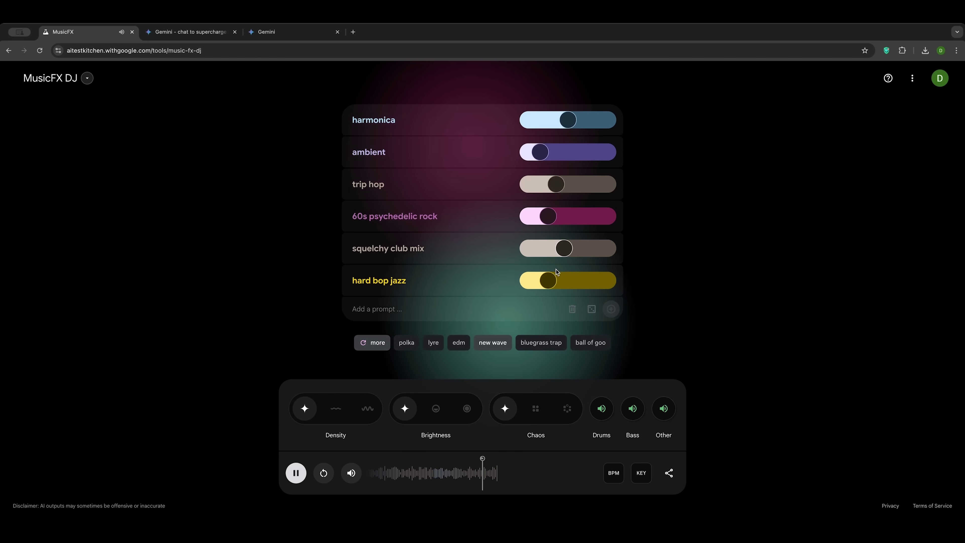
left_click_drag(554, 279, 567, 280)
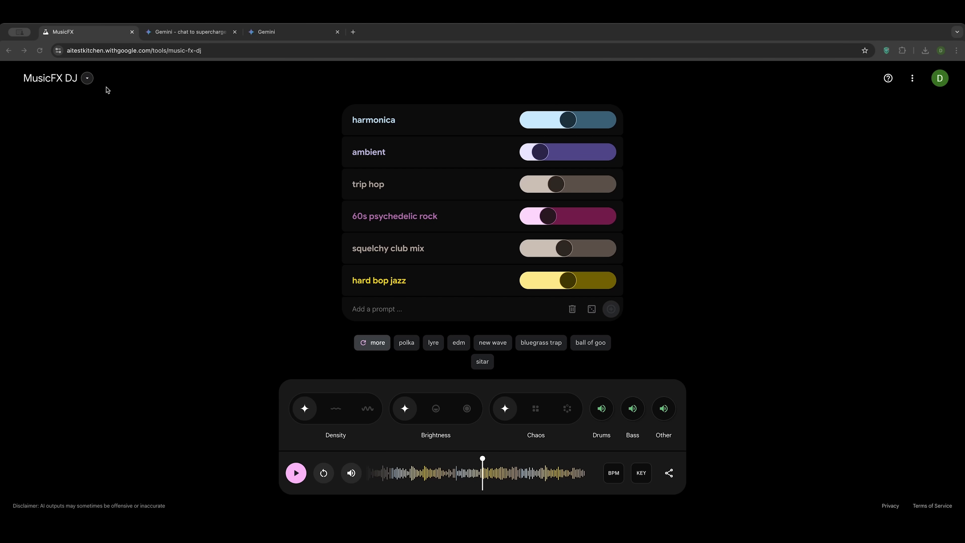
- Switch from MusicFX DJ to the VideoFX tool showing the alpacas sample and waitlist
left_click(88, 79)
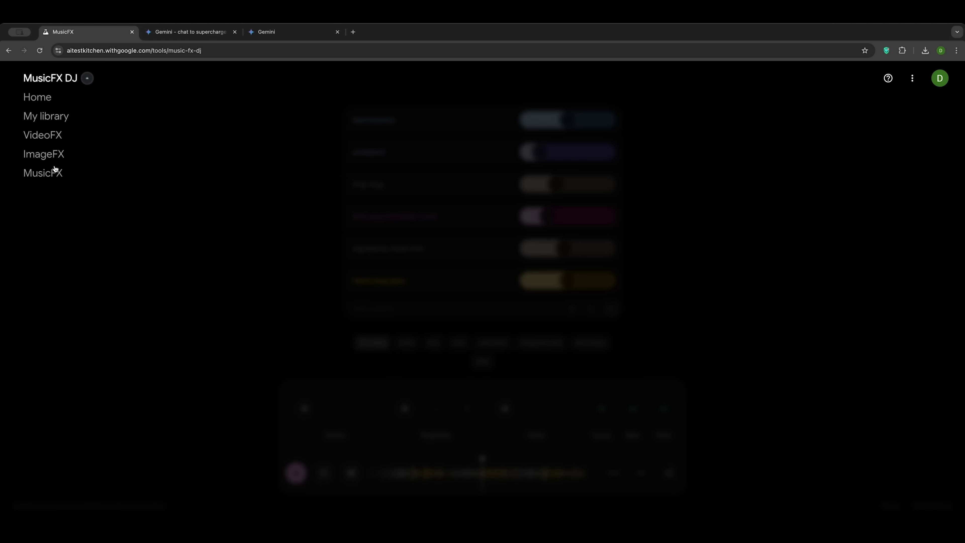
left_click(42, 135)
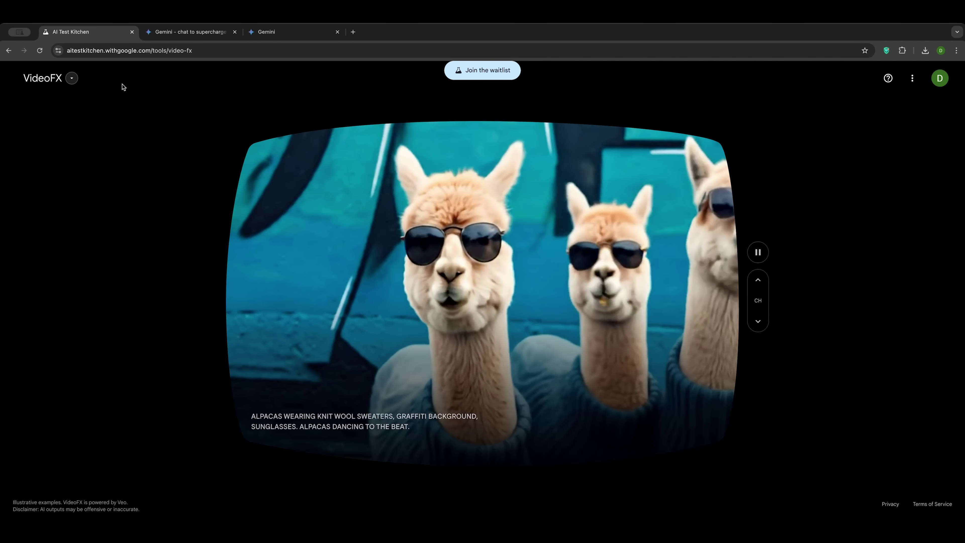
left_click(72, 78)
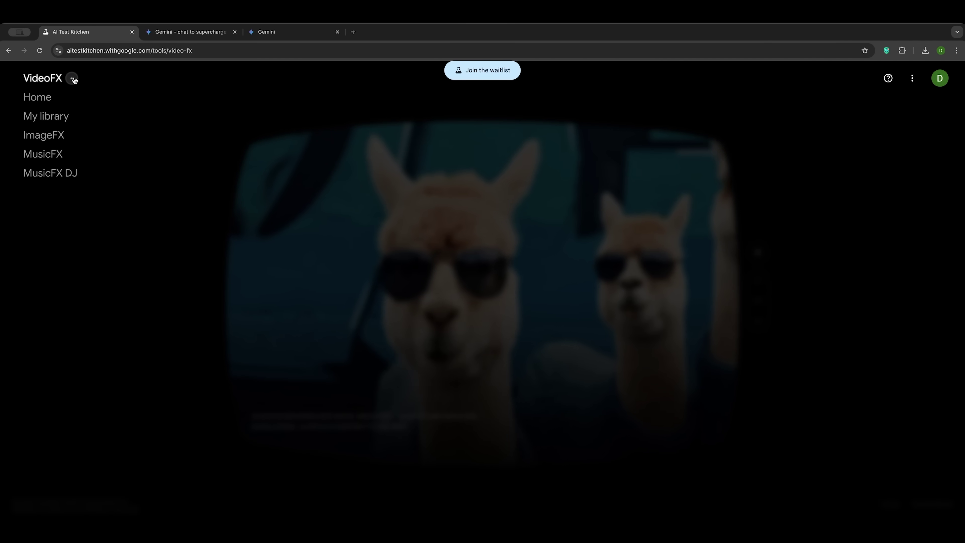